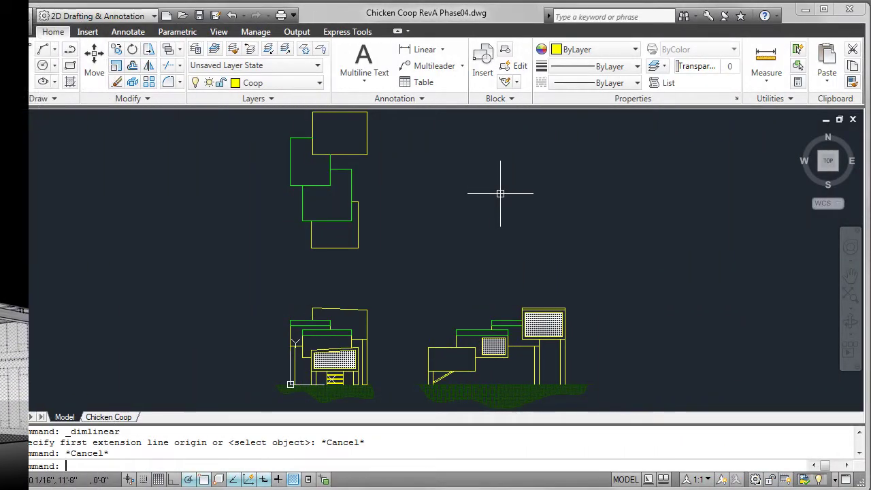
Make Dimensions the current layer and check the annotation styles
click(319, 83)
click(286, 164)
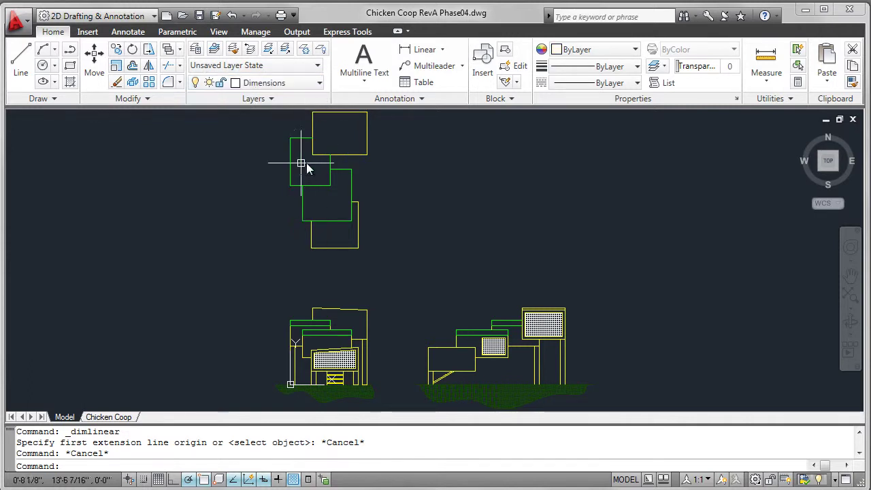
click(425, 101)
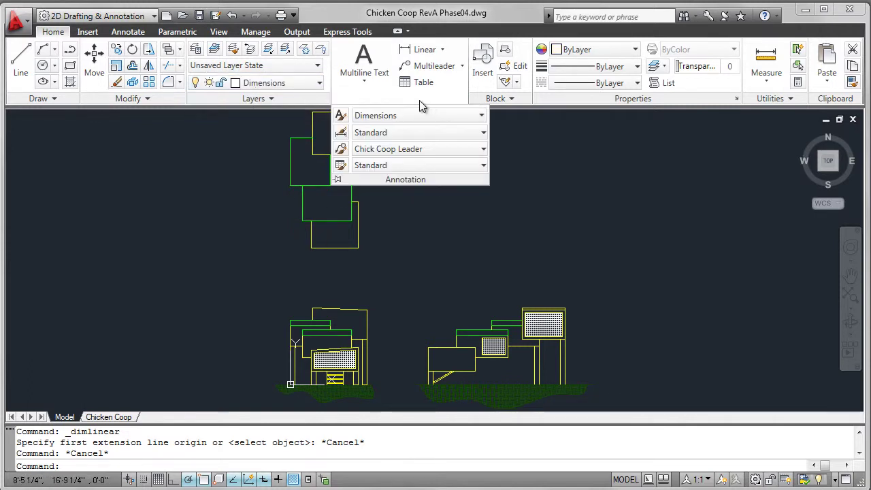
key(Escape)
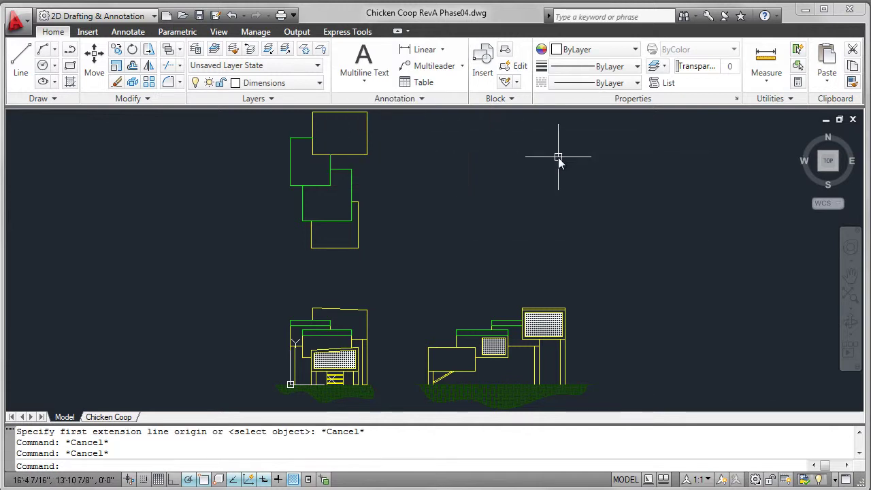
Add a 100.0 linear dimension for the roof plan's overall height, right of the plan
click(422, 49)
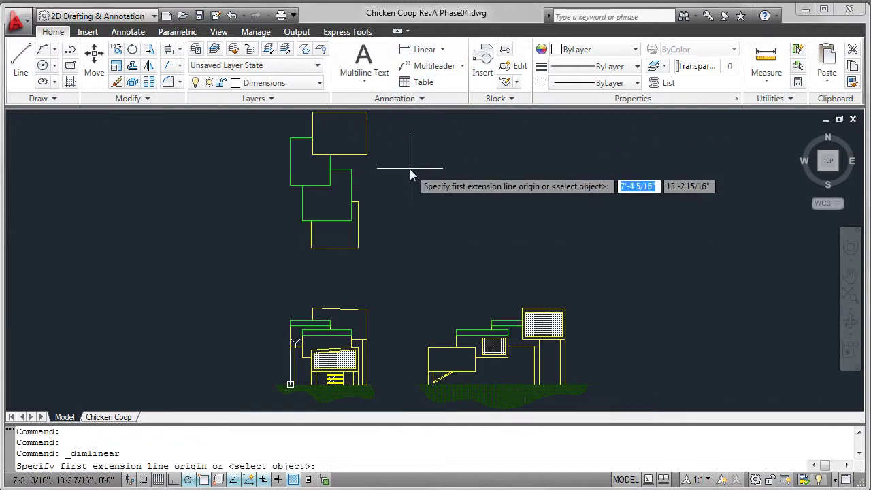
mouse_move(408, 177)
middle_down()
mouse_move(414, 243)
mouse_move(443, 225)
middle_up()
scroll(408, 234, up, 5)
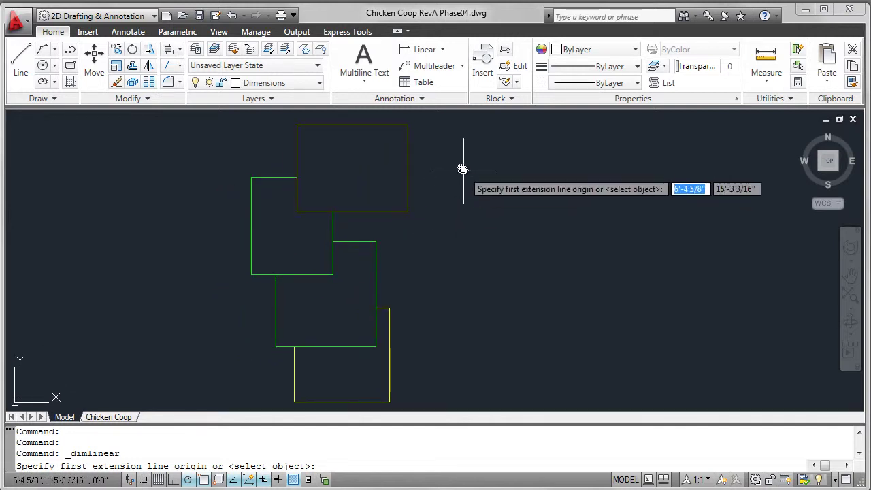
click(408, 125)
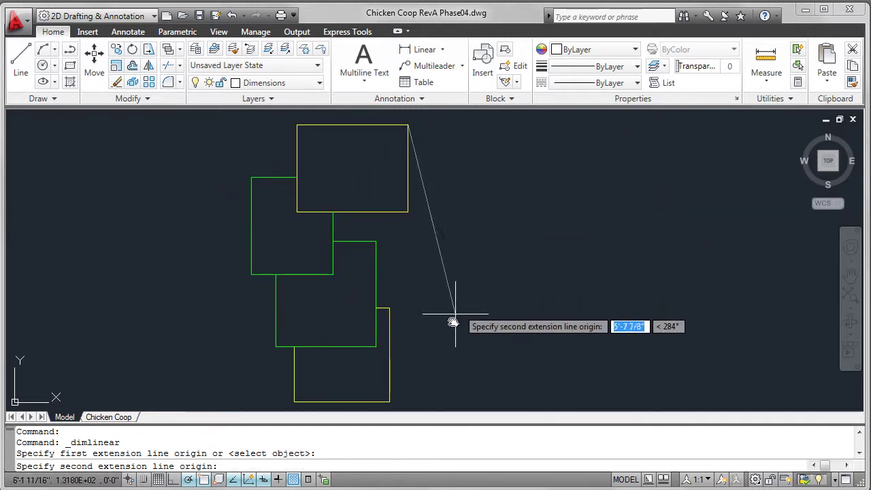
click(392, 402)
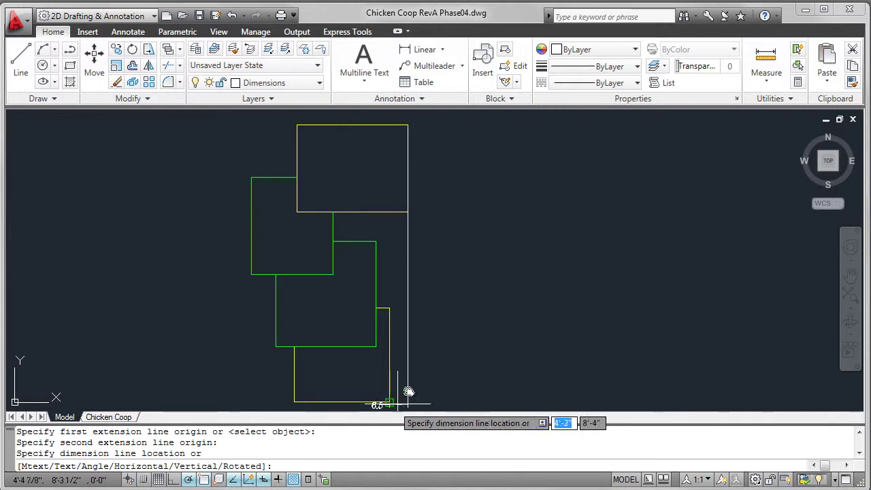
click(470, 264)
Dimension the left elevation's height as 55.0, placed beside the elevation
middle_drag(478, 278, 496, 153)
mouse_move(521, 295)
middle_down()
mouse_move(560, 187)
mouse_move(552, 168)
middle_up()
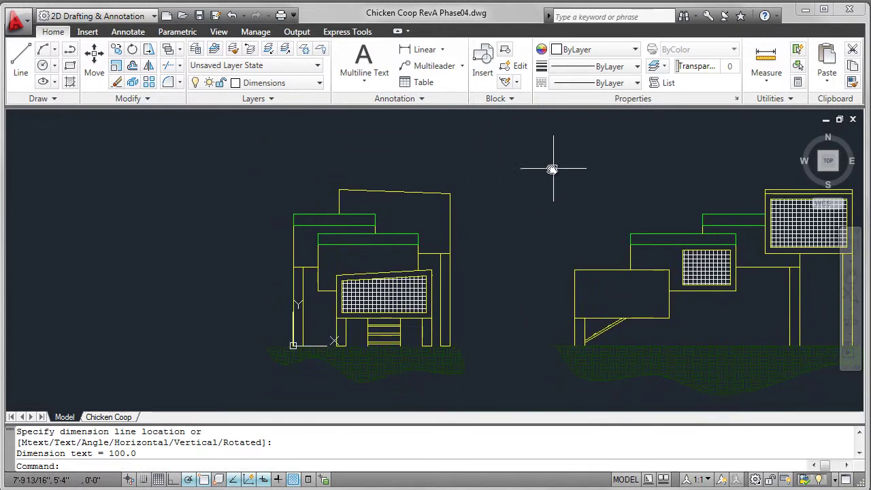
click(420, 50)
click(449, 194)
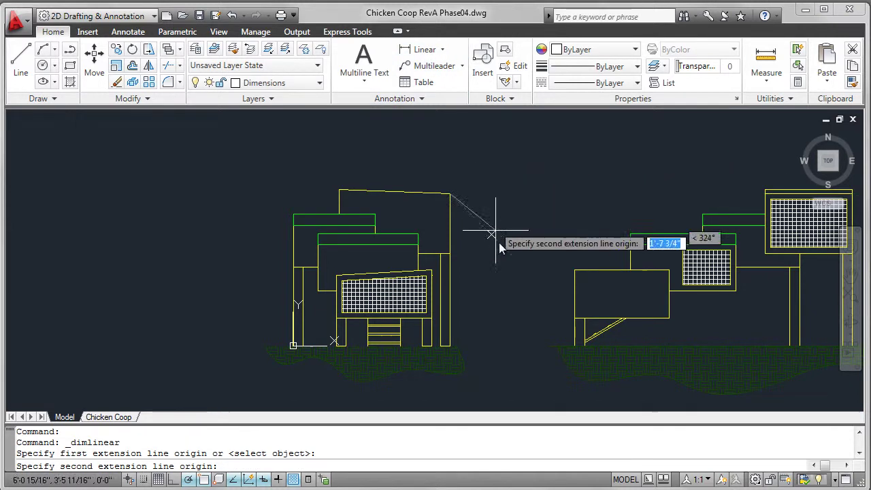
click(450, 347)
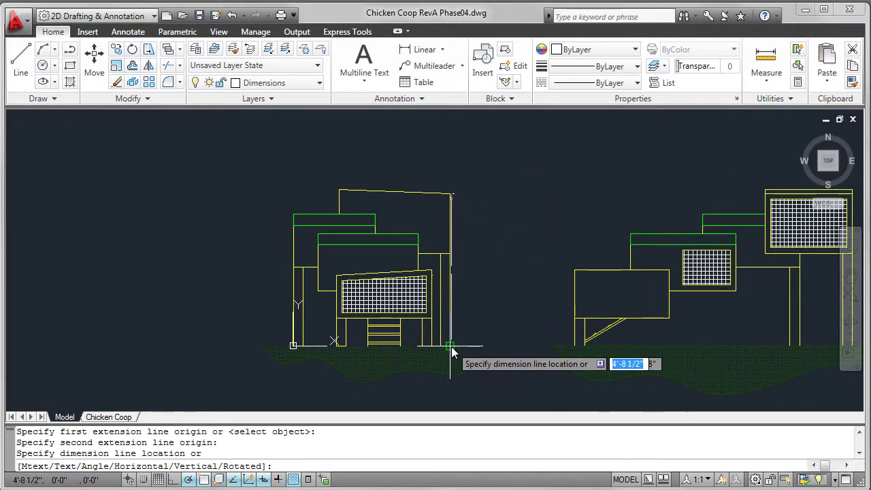
click(490, 286)
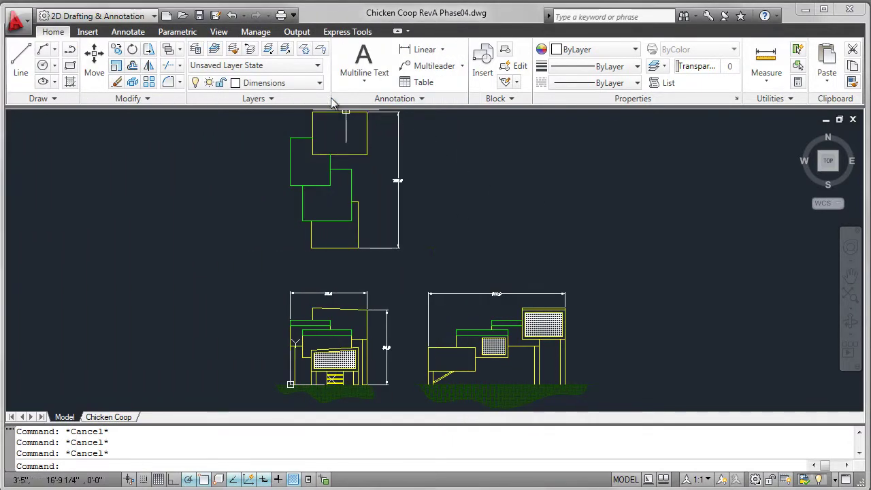
On the Text layer, add a GREEN ROOF multileader pointing at the upper roof panel, landing left
click(319, 83)
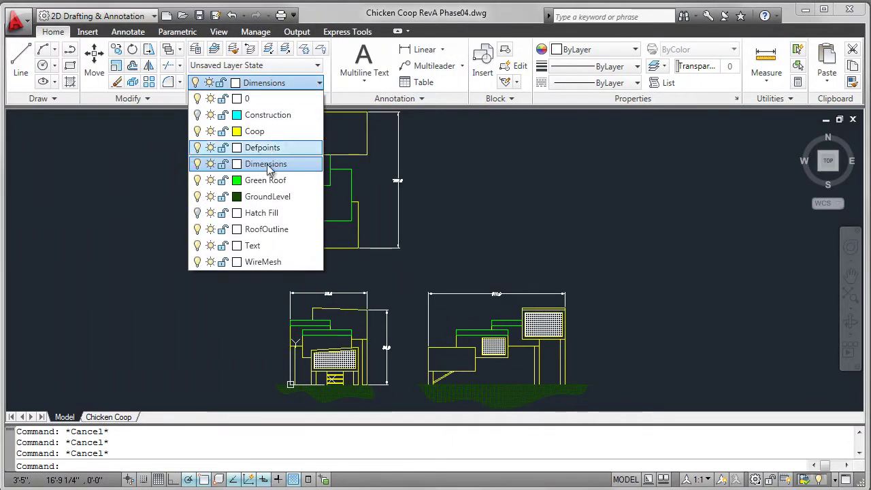
click(259, 246)
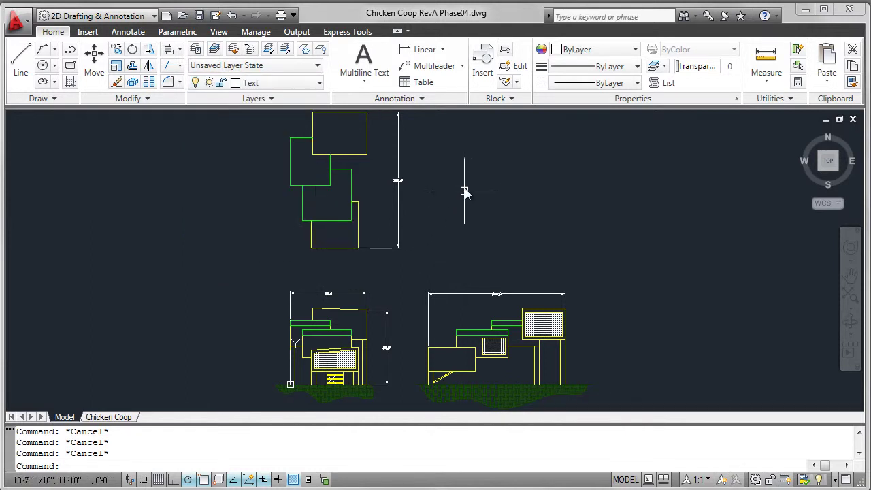
click(435, 65)
scroll(303, 231, up, 5)
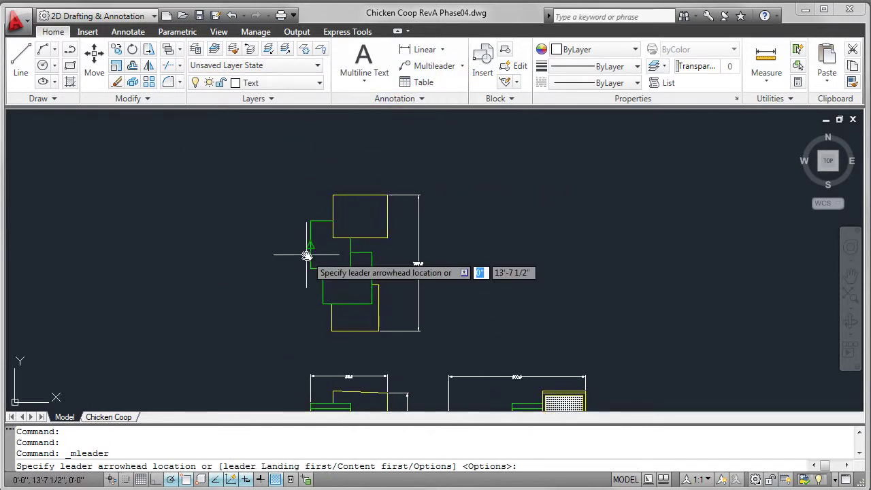
scroll(306, 255, up, 2)
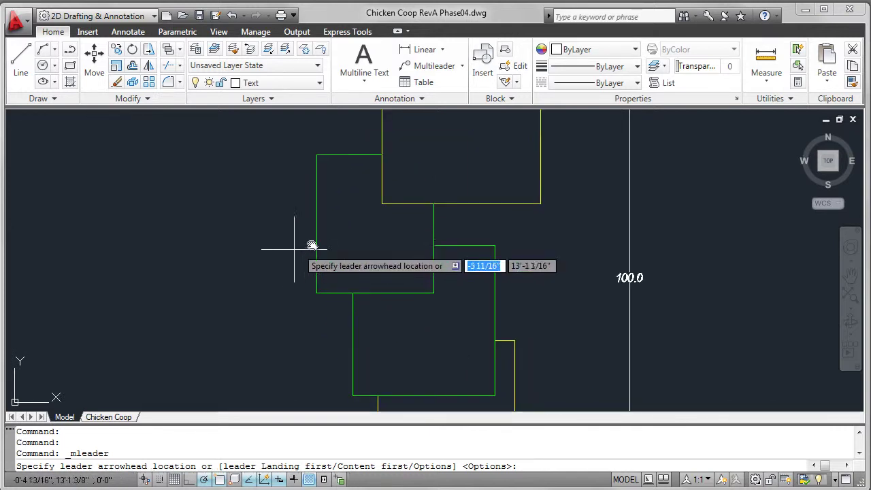
click(369, 242)
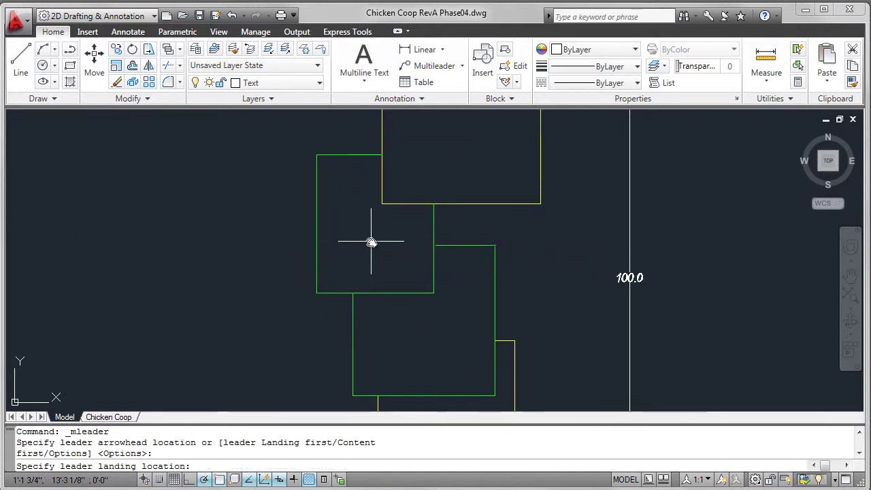
click(266, 278)
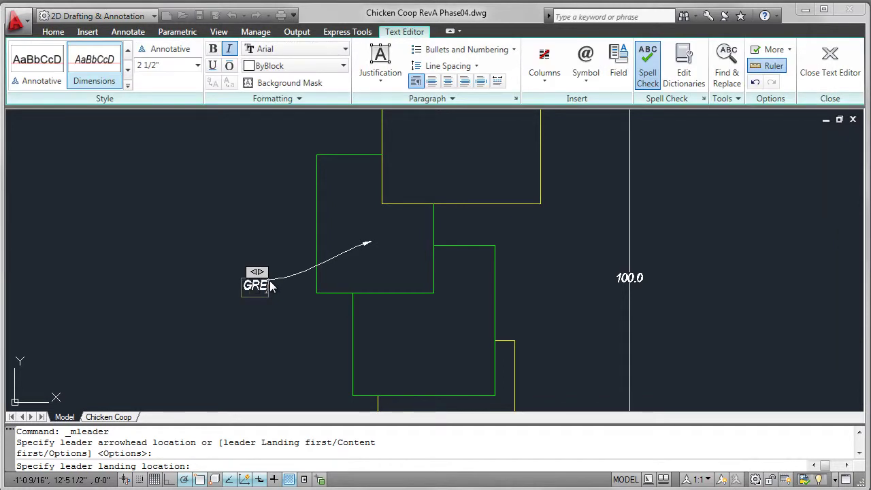
text(GREEN ROOF)
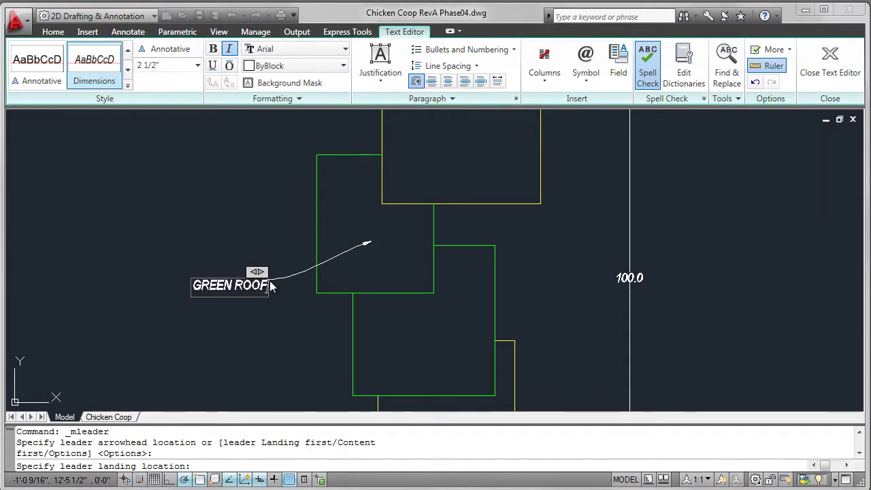
click(830, 63)
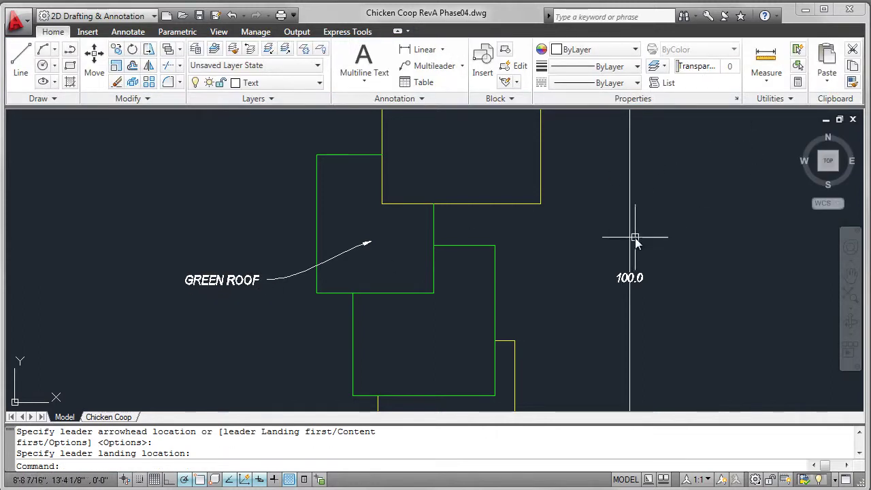
Add a second GREEN ROOF multileader pointing at the lower green roof panel
click(430, 66)
click(411, 346)
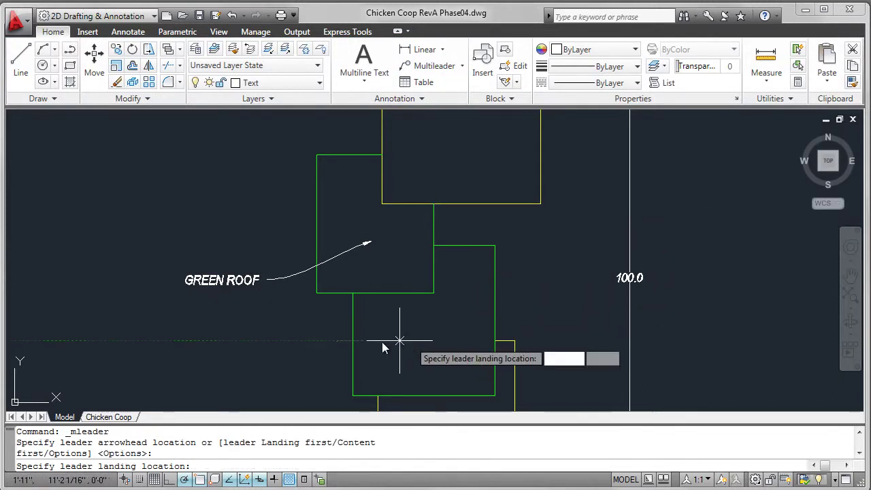
click(287, 373)
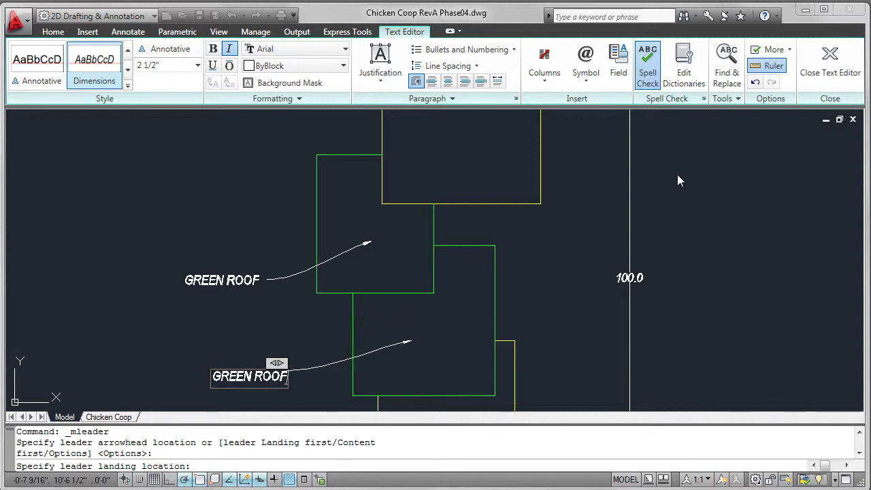
click(832, 61)
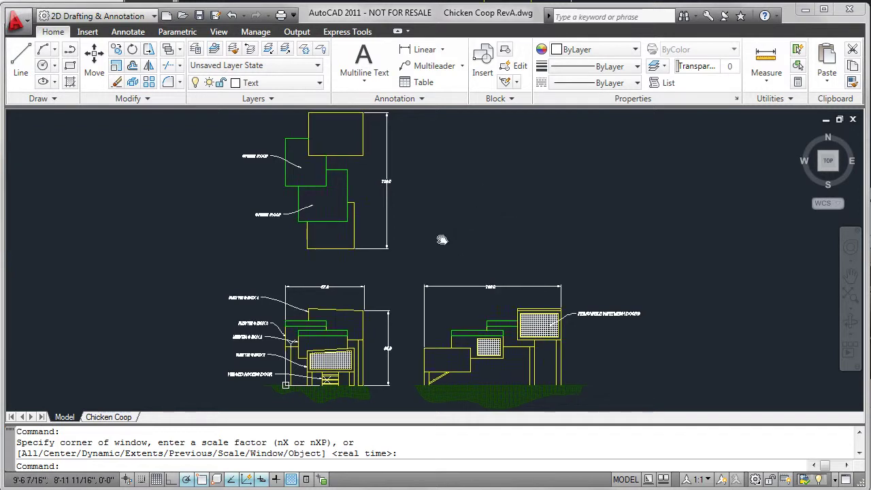
middle_drag(443, 237, 590, 143)
scroll(505, 229, up, 3)
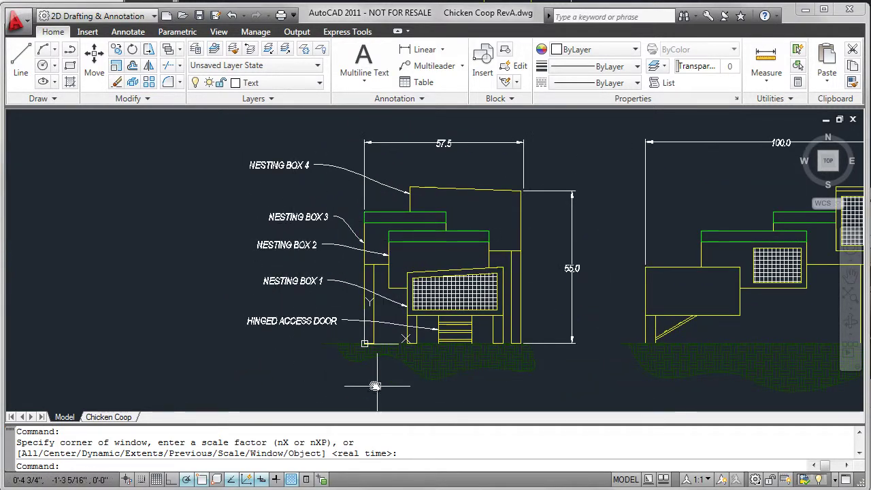
click(595, 385)
click(600, 357)
middle_drag(605, 329, 245, 321)
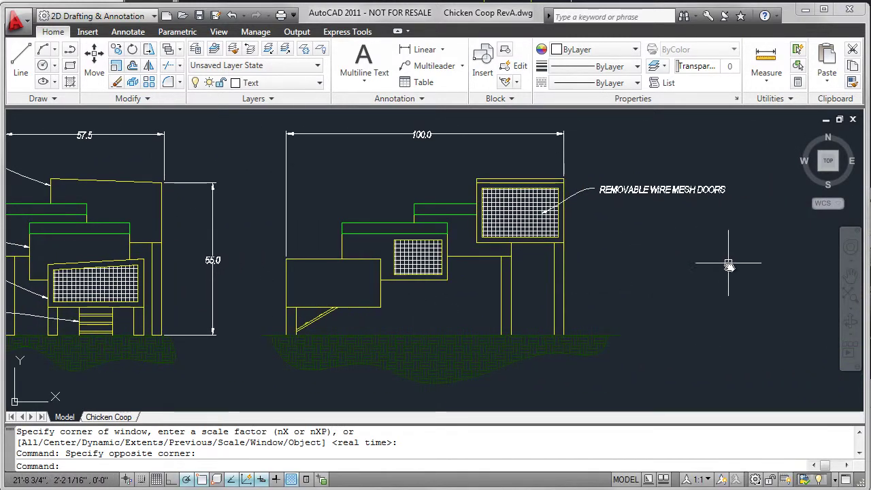
click(850, 294)
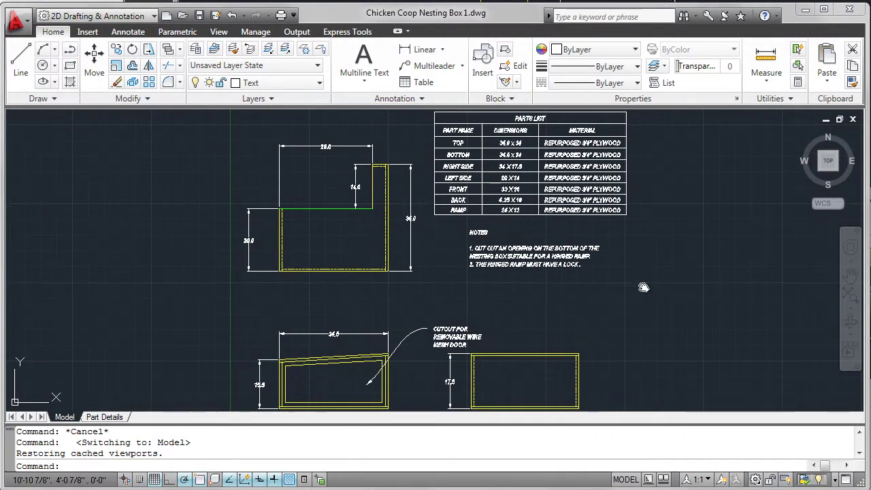
Pan and zoom over the nesting box views, parts table and notes, then zoom out fully
mouse_move(643, 288)
middle_down()
mouse_move(694, 243)
mouse_move(663, 220)
middle_up()
scroll(456, 297, up, 3)
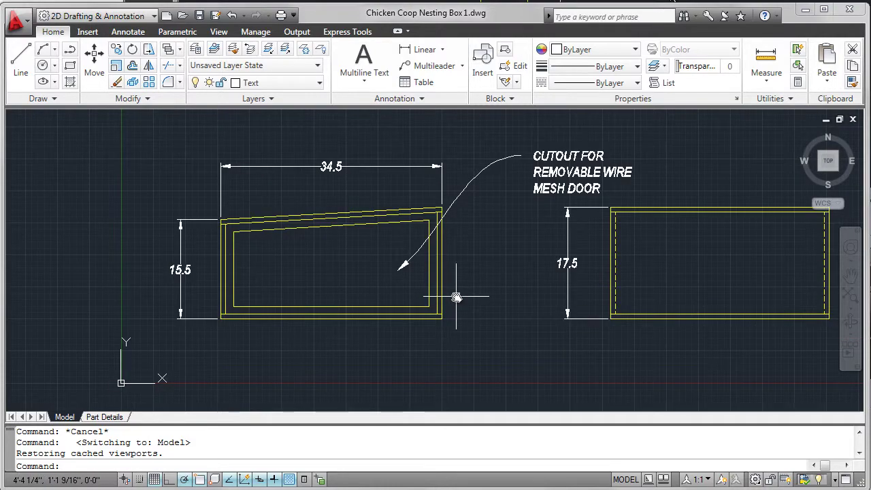
middle_drag(506, 287, 399, 317)
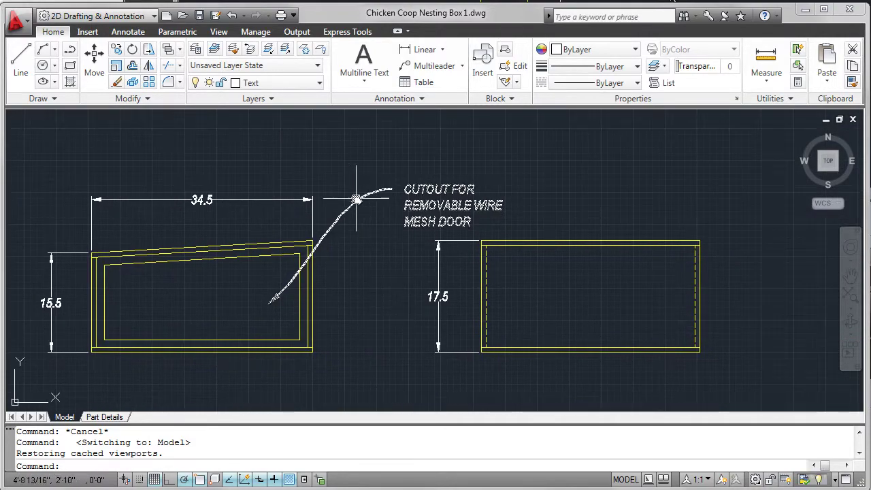
middle_drag(358, 195, 450, 464)
scroll(388, 389, up, 3)
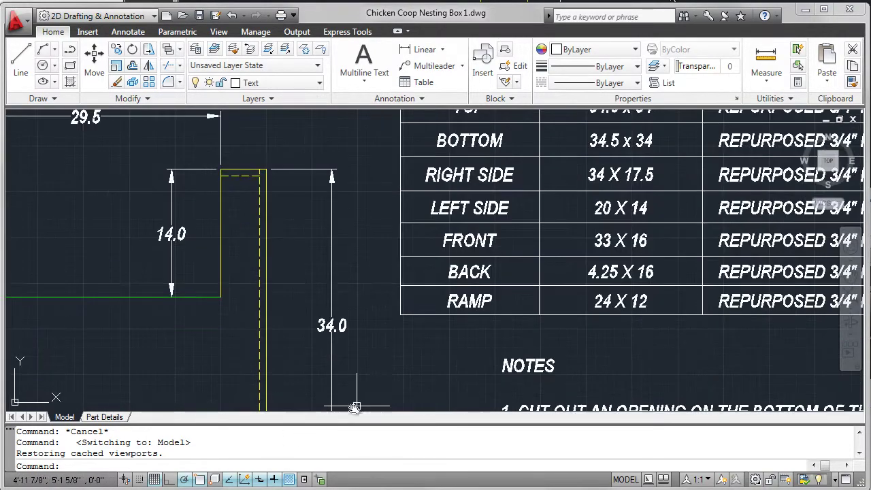
scroll(487, 327, down, 3)
middle_drag(485, 325, 364, 306)
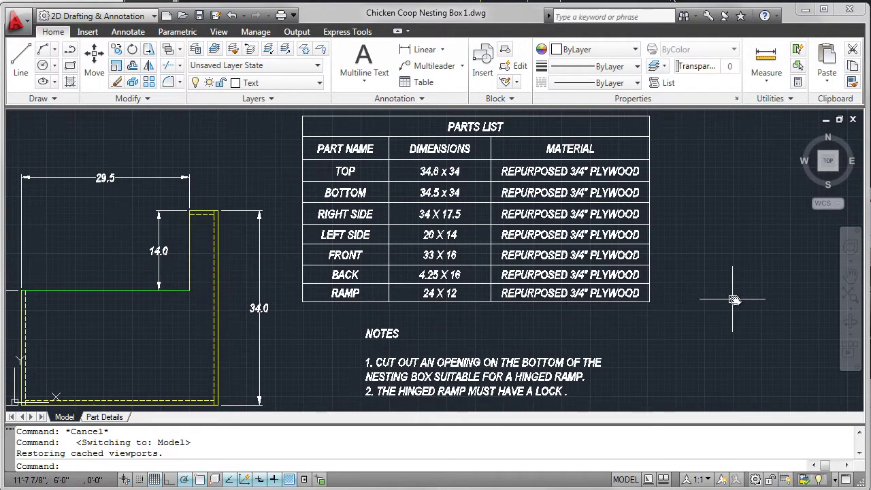
click(853, 301)
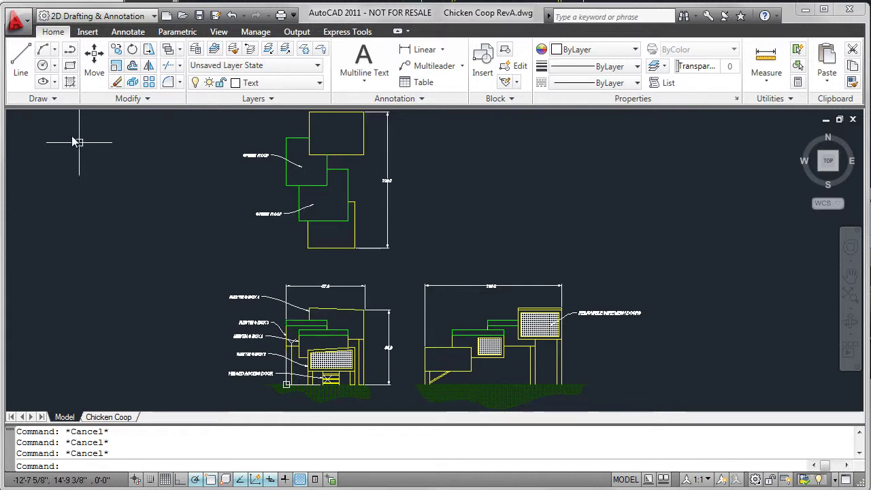
Open the Application Menu's file options, then close the recent documents list
click(15, 28)
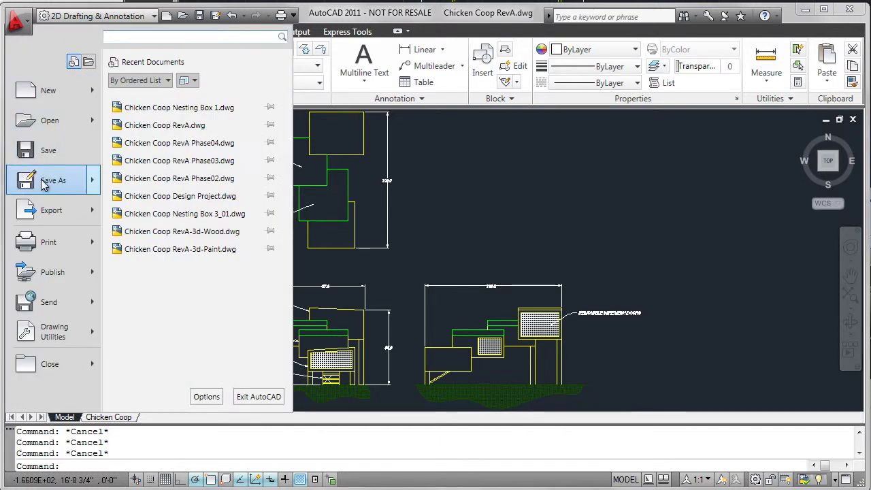
click(573, 193)
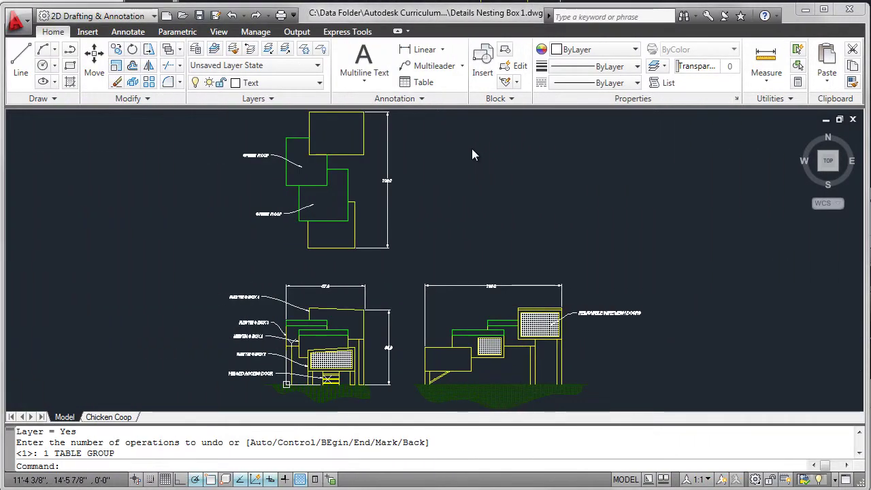
Erase the upper roof panel outlines
click(472, 149)
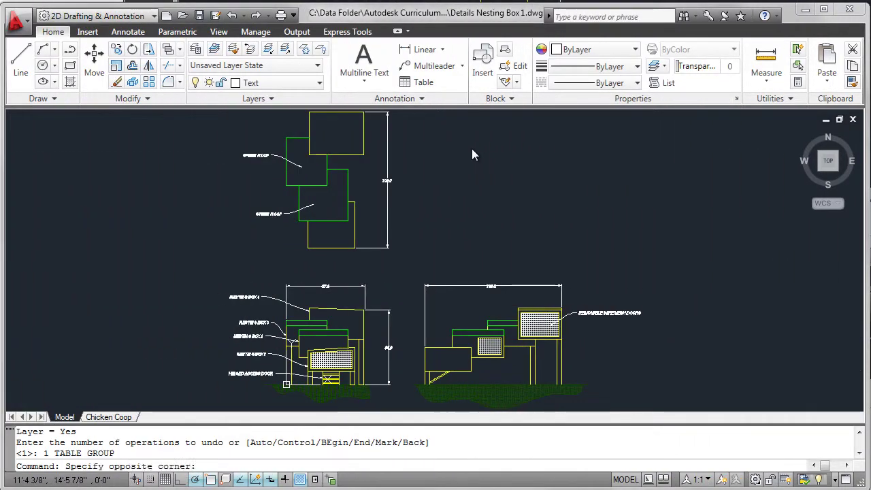
click(241, 165)
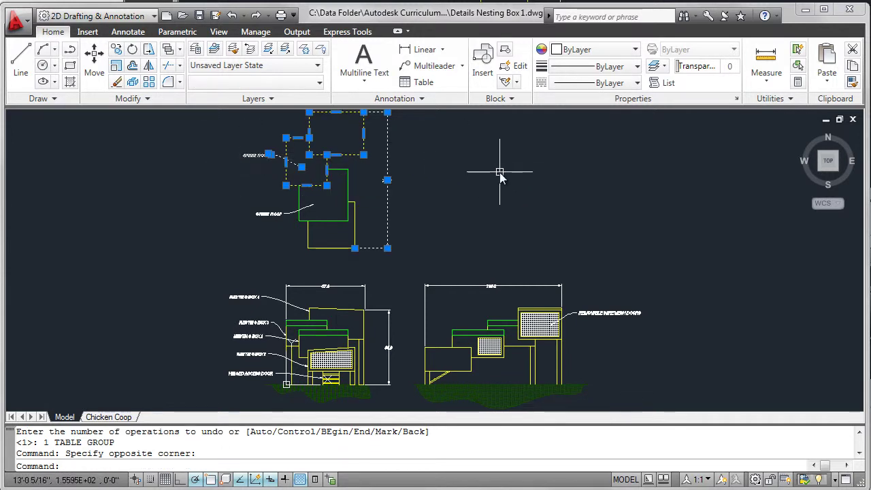
key(Delete)
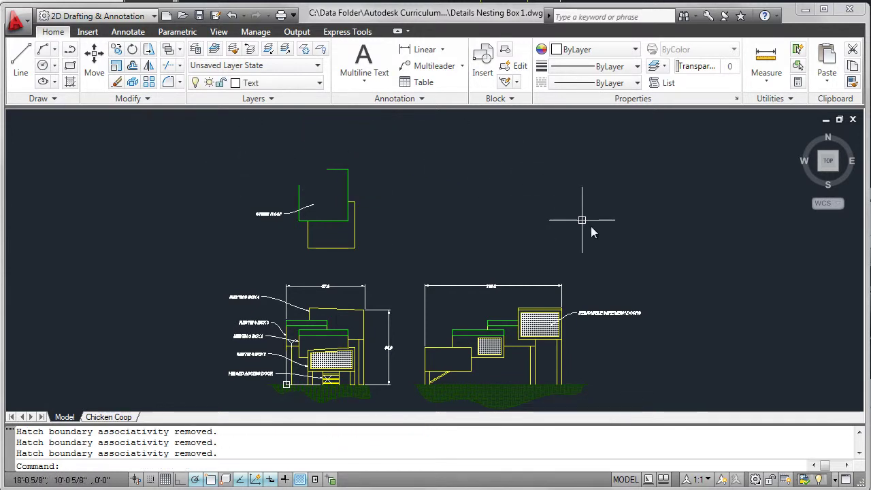
Erase the right elevation's upper parts, posts and frame
click(662, 273)
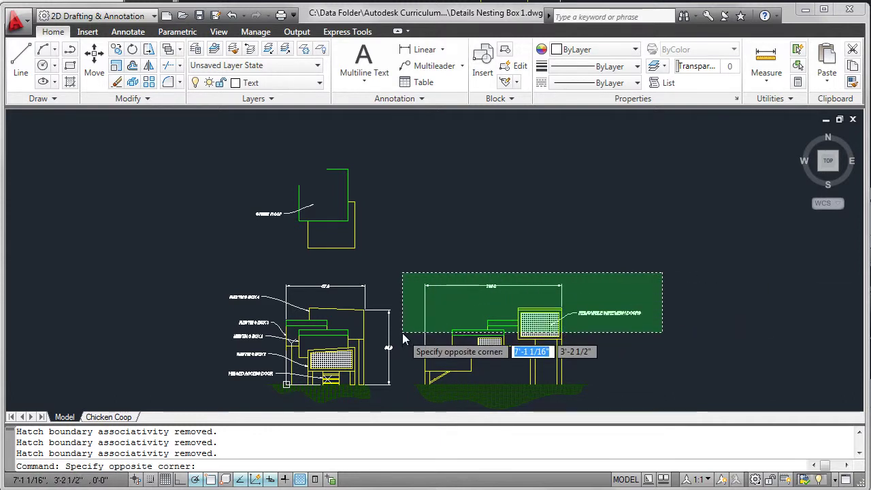
click(405, 354)
key(Delete)
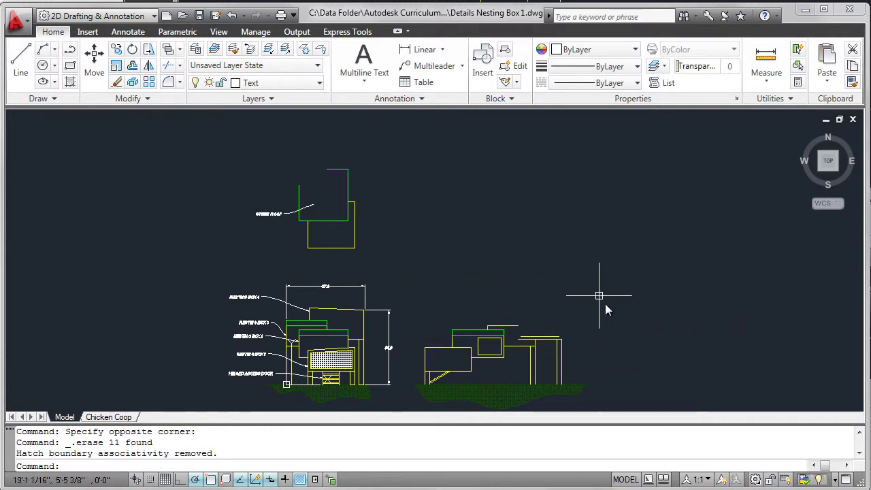
click(492, 363)
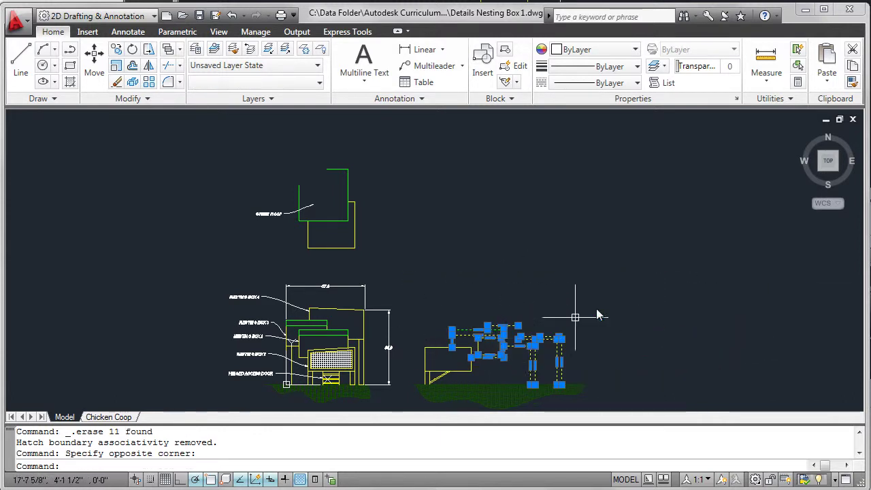
key(Delete)
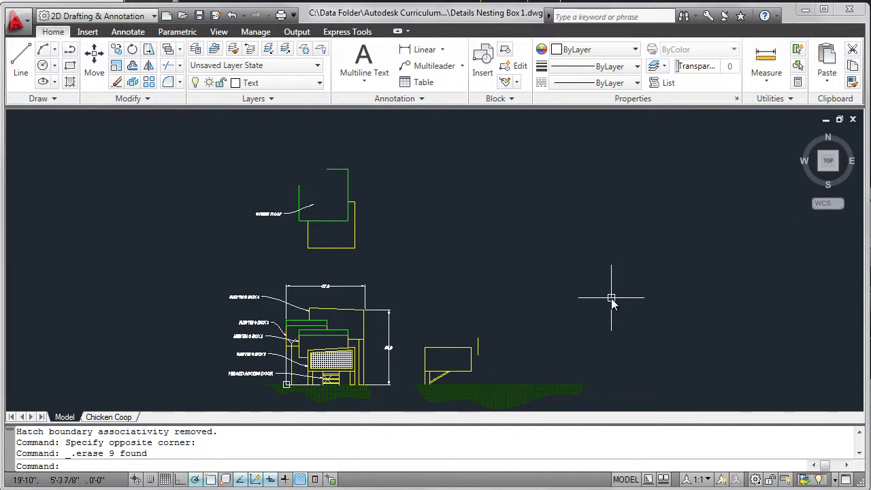
Erase the left elevation's upper parts, the leader labels, ground line and green ground hatch
click(438, 275)
click(254, 327)
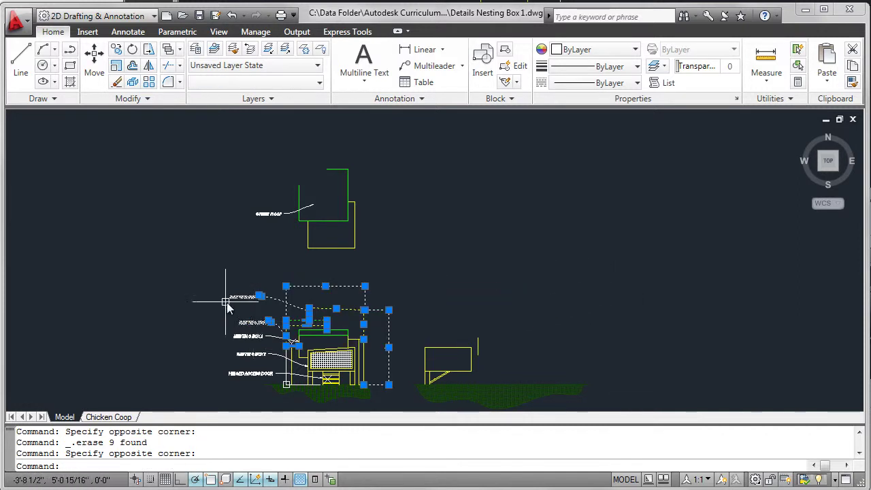
click(224, 383)
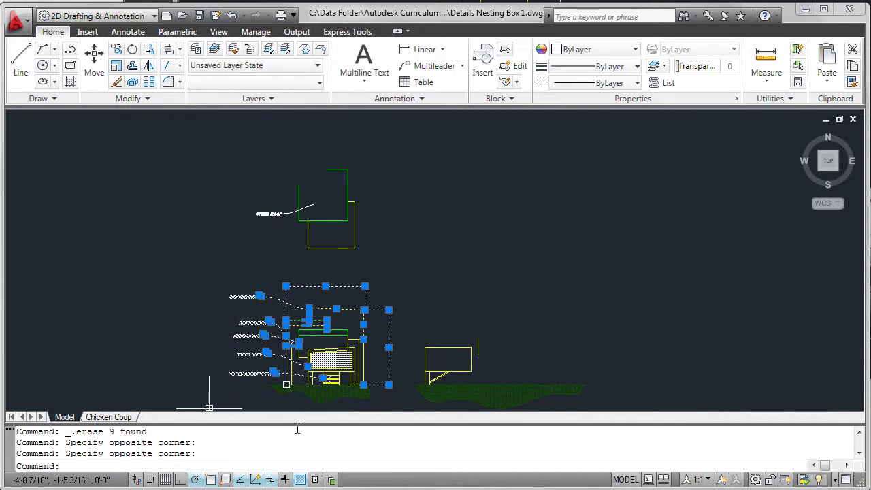
click(313, 401)
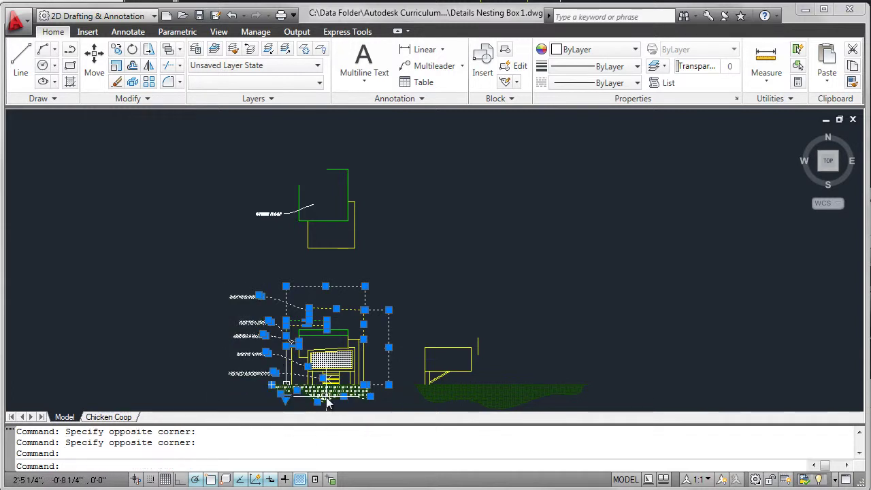
click(470, 400)
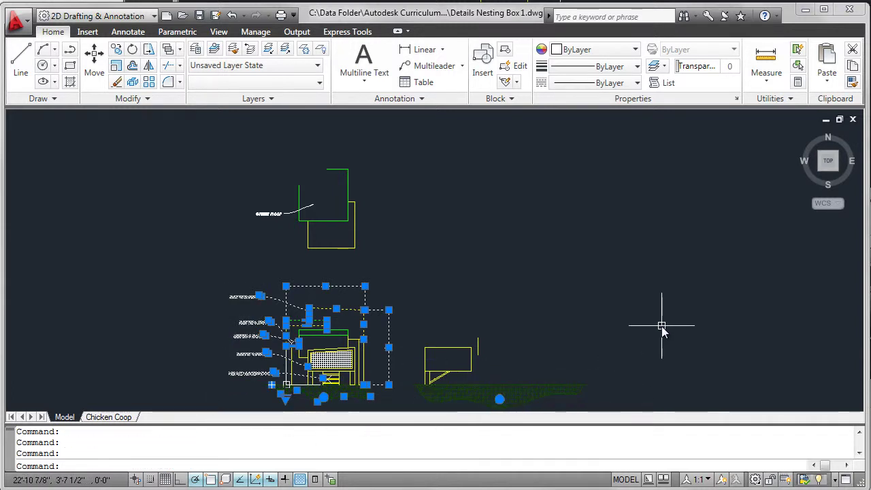
key(Delete)
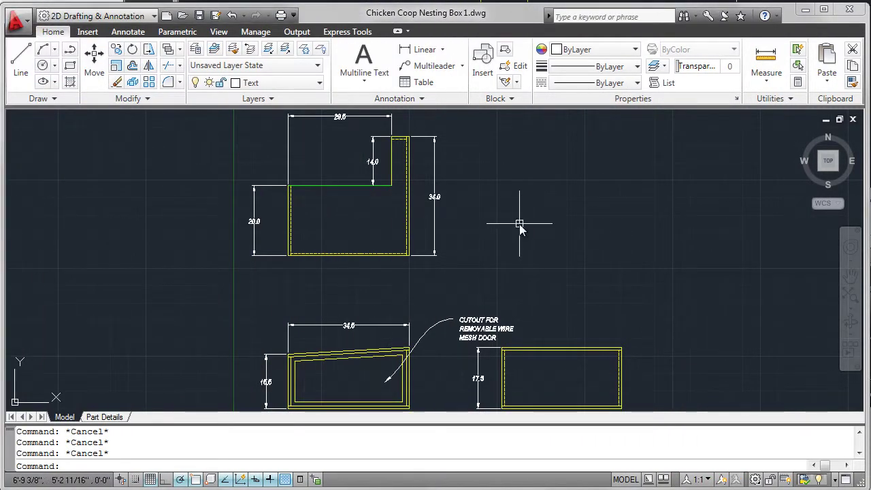
Pan around the nesting box views, then start a Chicken Coop style table, 3 columns, 10 rows
scroll(598, 269, up, 2)
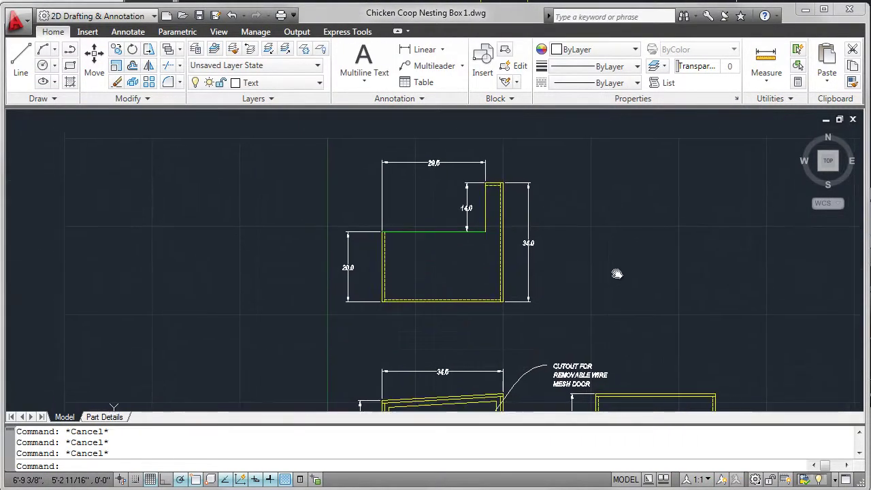
mouse_move(556, 273)
middle_down()
mouse_move(579, 303)
mouse_move(609, 311)
mouse_move(593, 283)
middle_up()
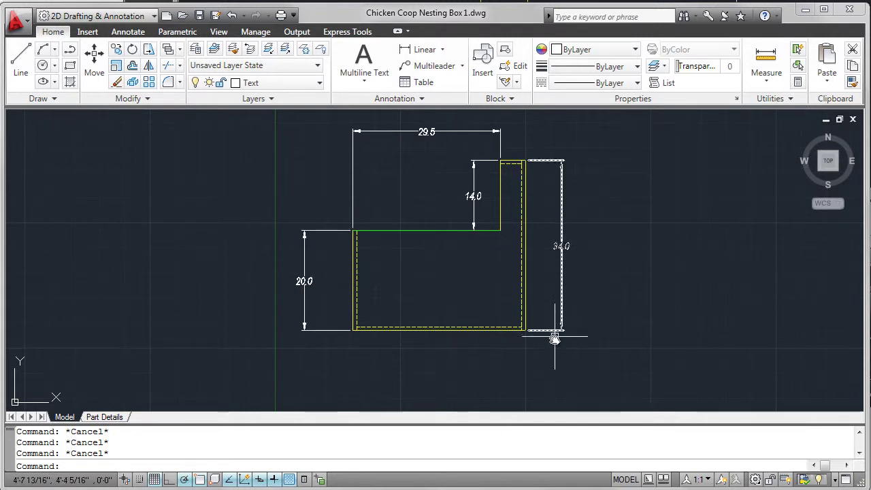
scroll(550, 344, down, 4)
middle_drag(550, 344, 495, 162)
scroll(483, 251, up, 2)
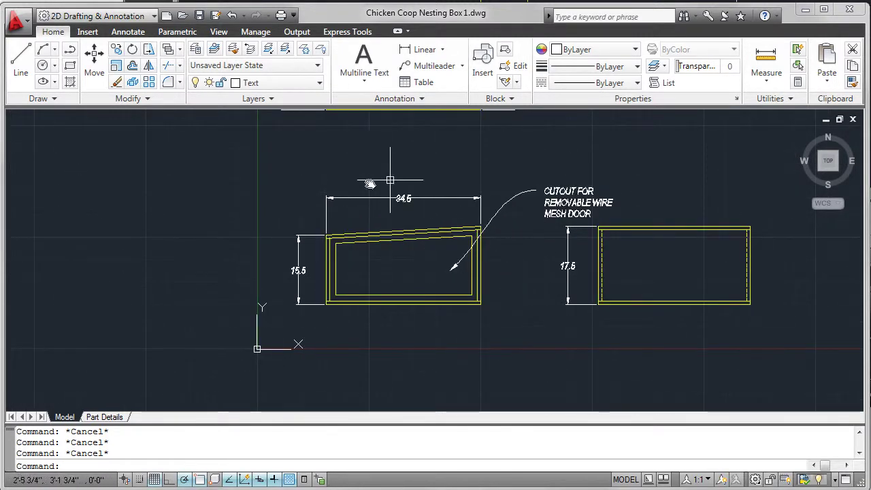
scroll(558, 281, up, 1)
middle_drag(558, 282, 485, 295)
scroll(507, 284, up, 1)
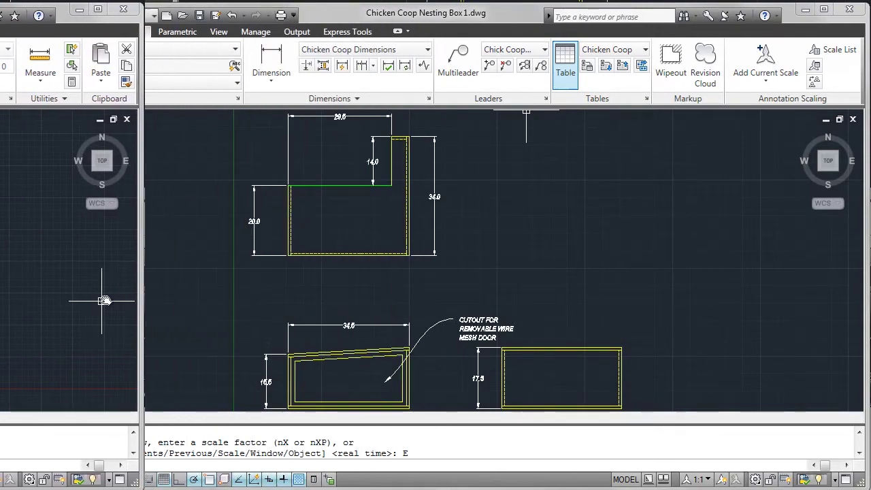
click(566, 65)
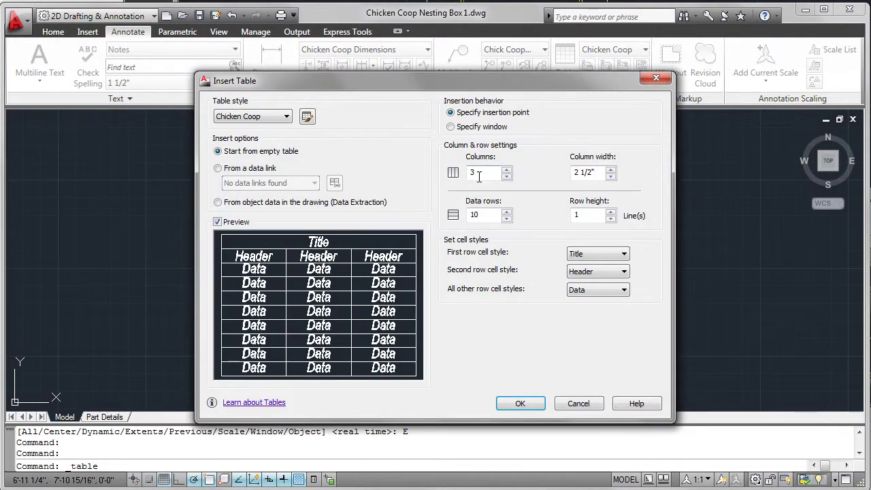
Place the new table beside the L-shaped part and title it PARTS LIST
click(521, 403)
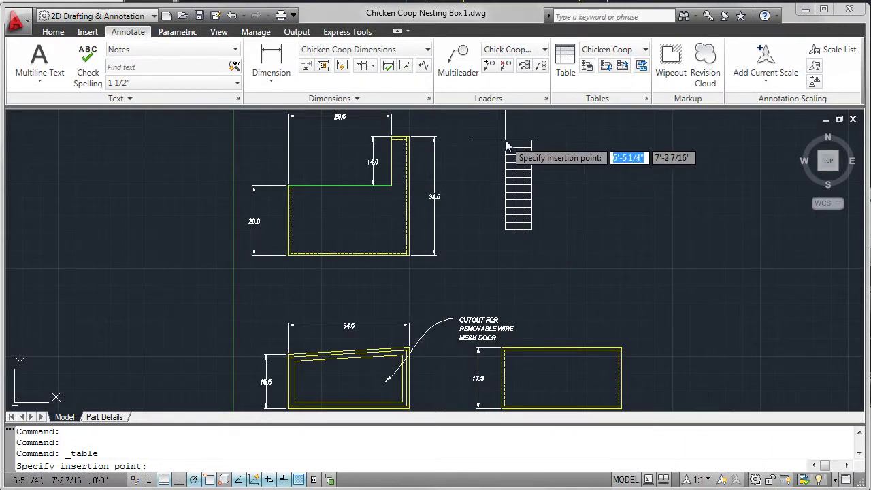
click(495, 132)
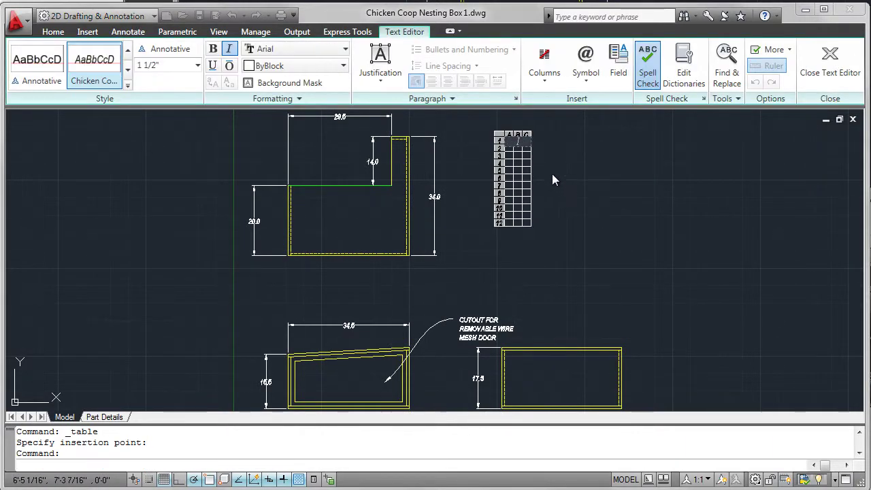
scroll(544, 163, up, 5)
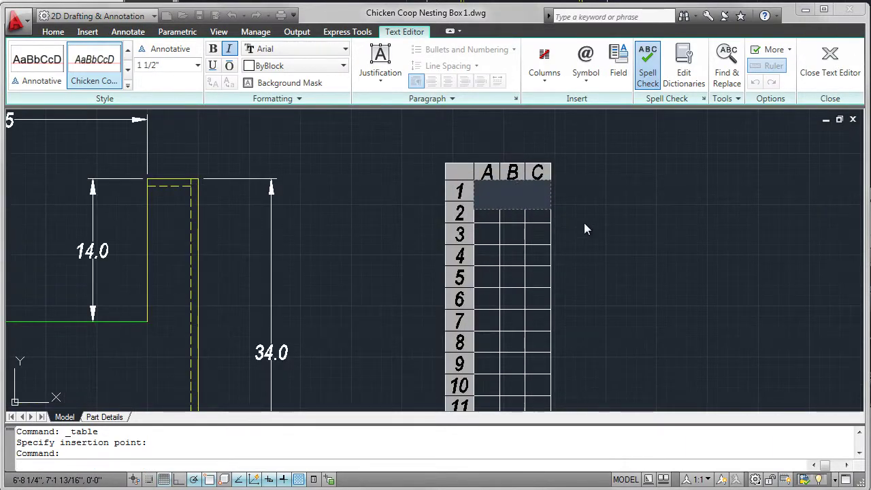
text(PARTS L)
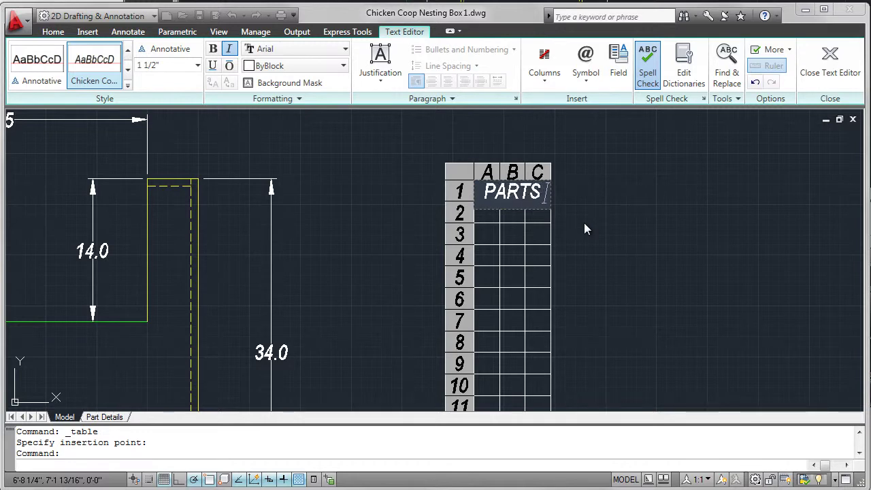
text(IST)
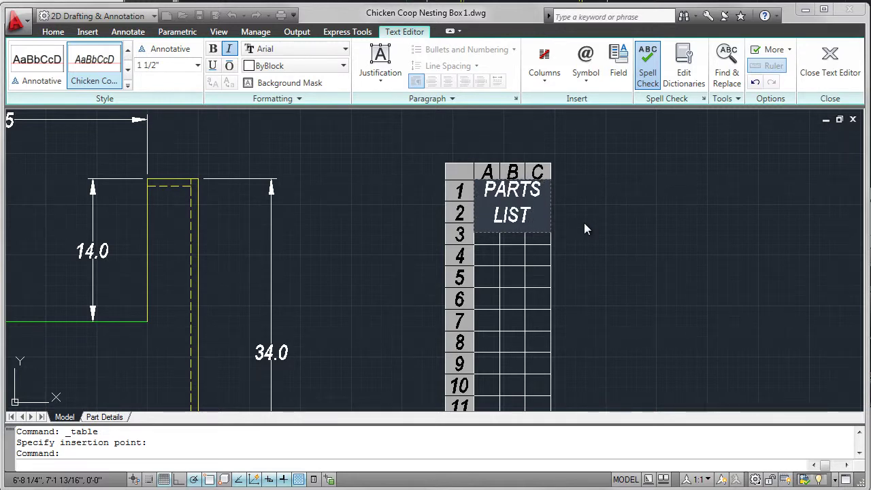
key(Tab)
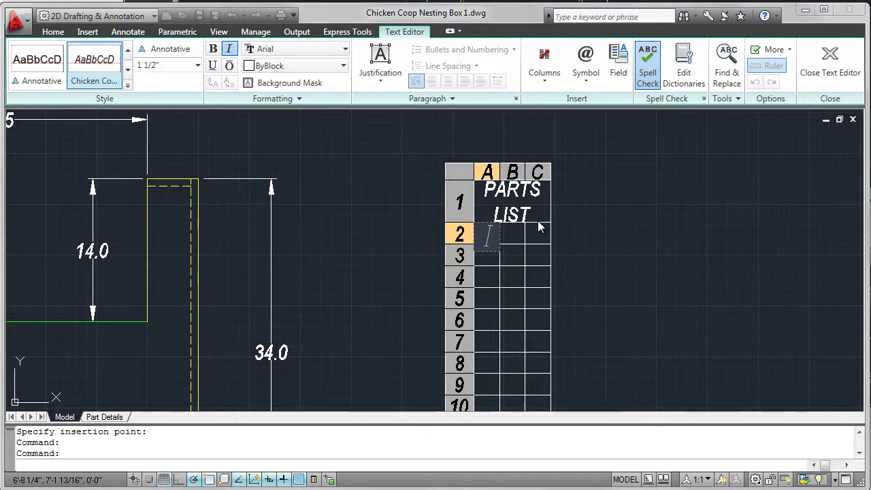
key(Escape)
Stretch the table wider from its top-right grip so PARTS LIST fits on one line
click(538, 221)
click(545, 222)
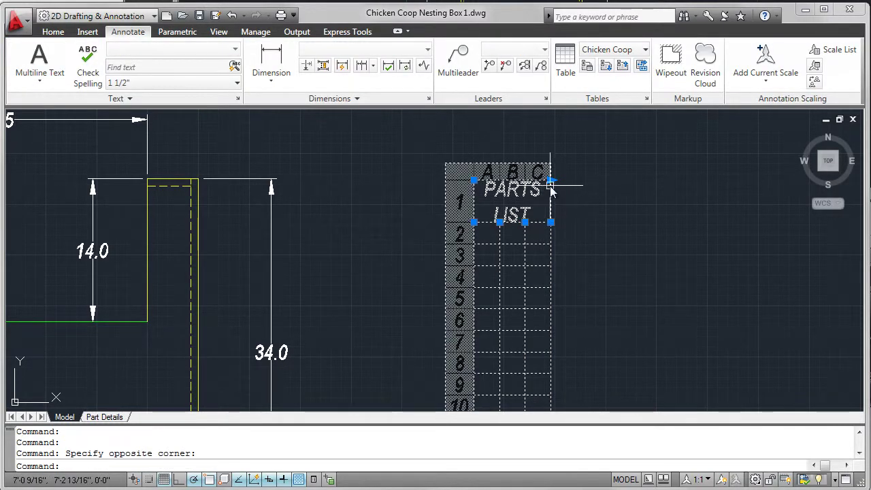
click(551, 180)
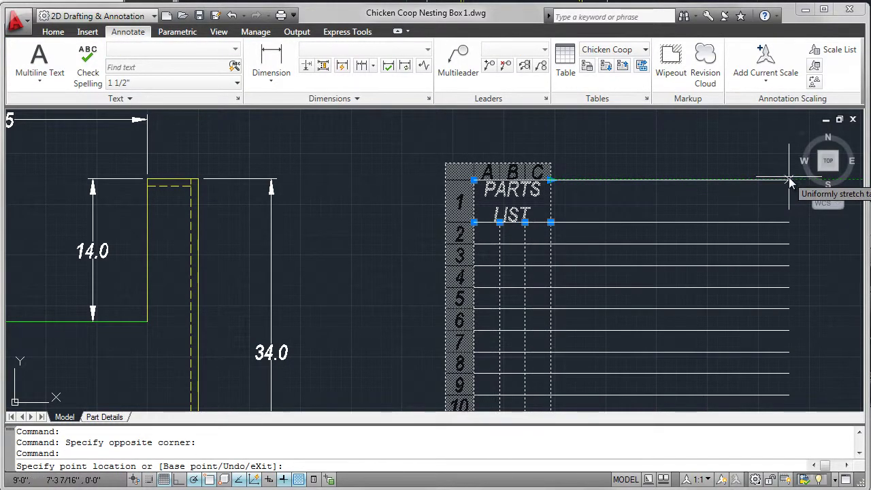
click(789, 180)
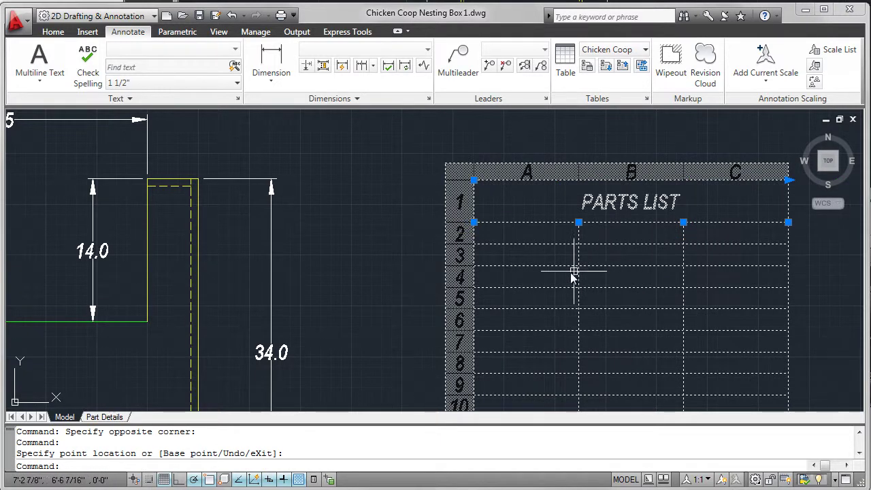
Fill row 2 with the headings PART NAME, DIMENSIONS and MATERIAL
click(536, 242)
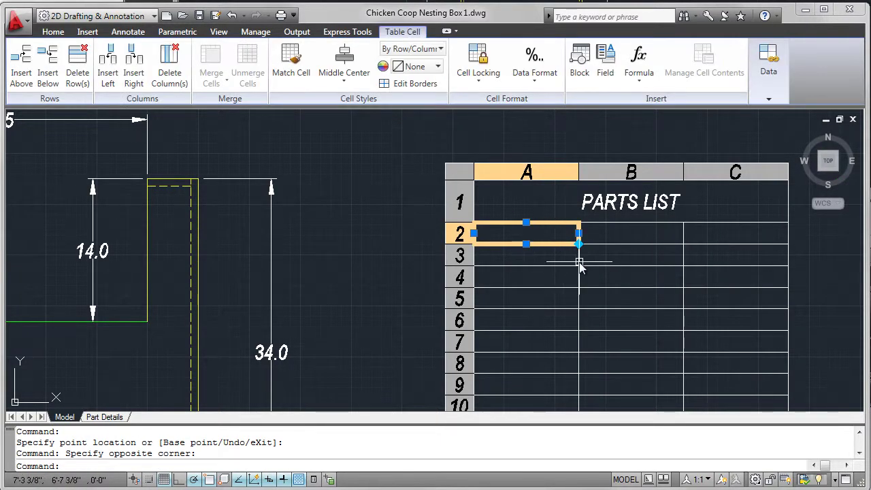
text(PART)
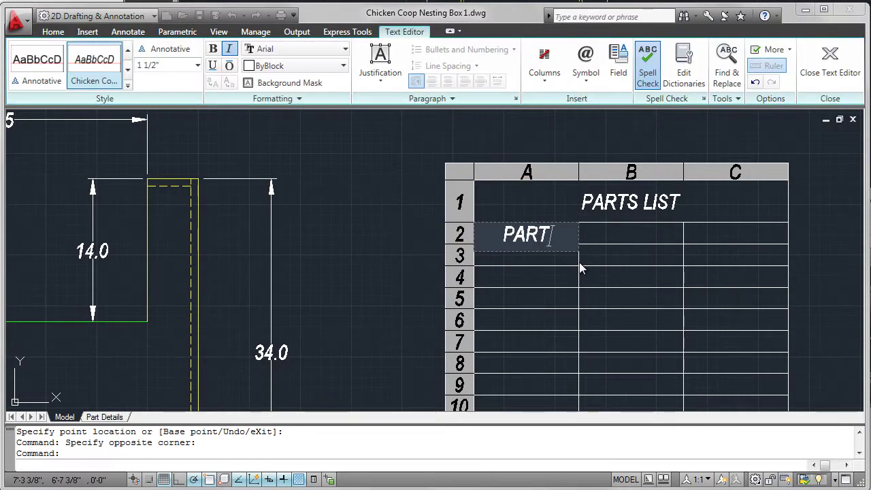
text( NAME)
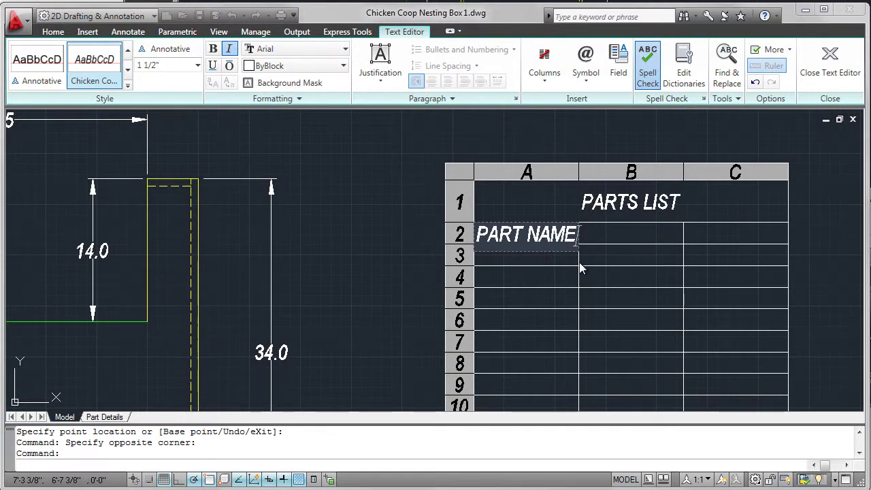
key(Tab)
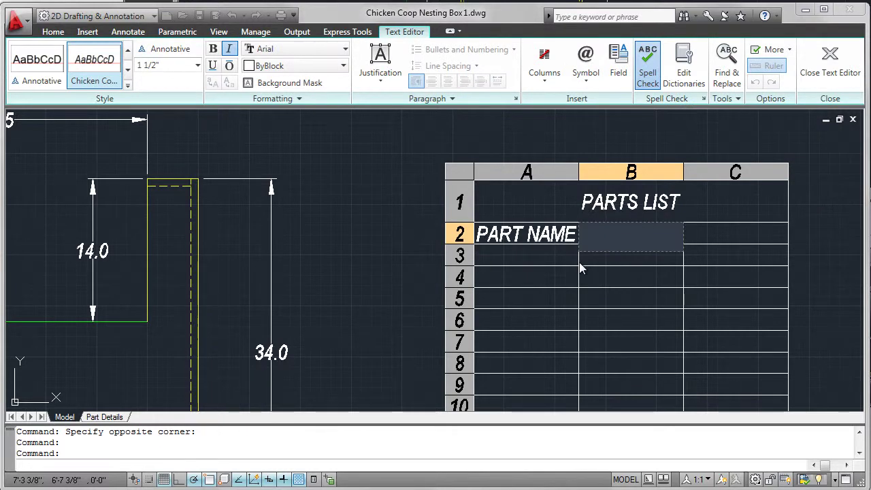
text(DIMENSIONS)
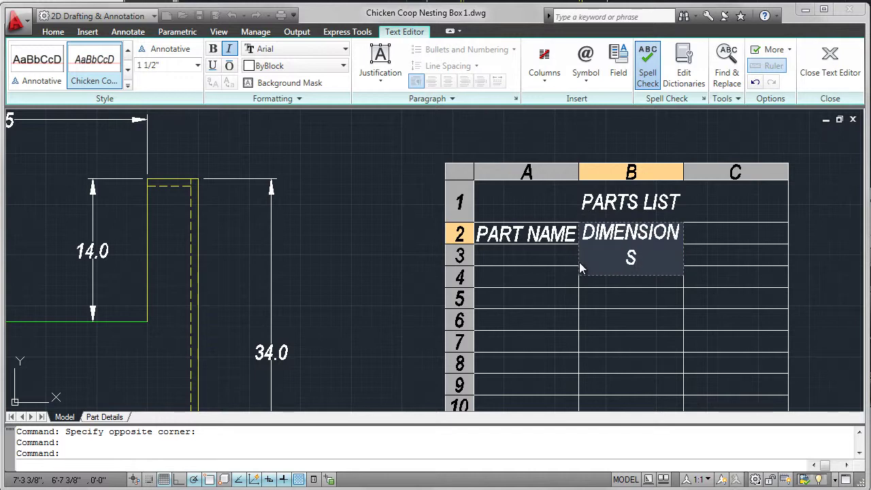
key(Tab)
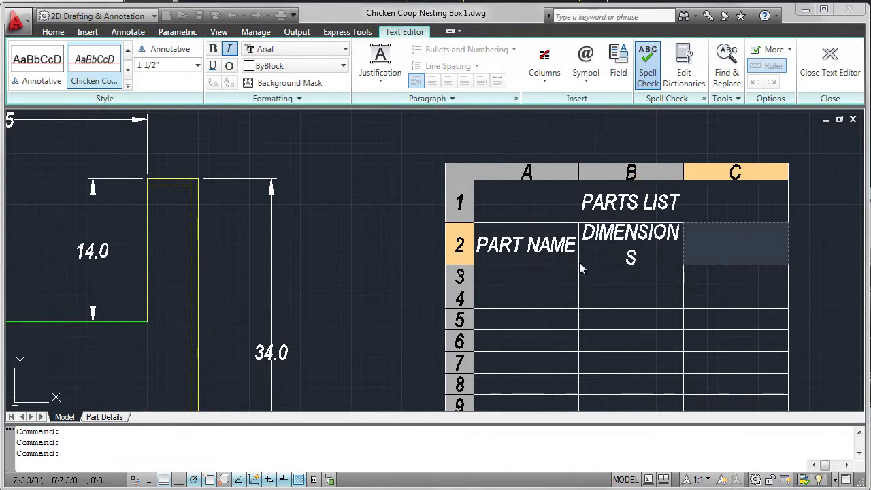
text(MATERIAL)
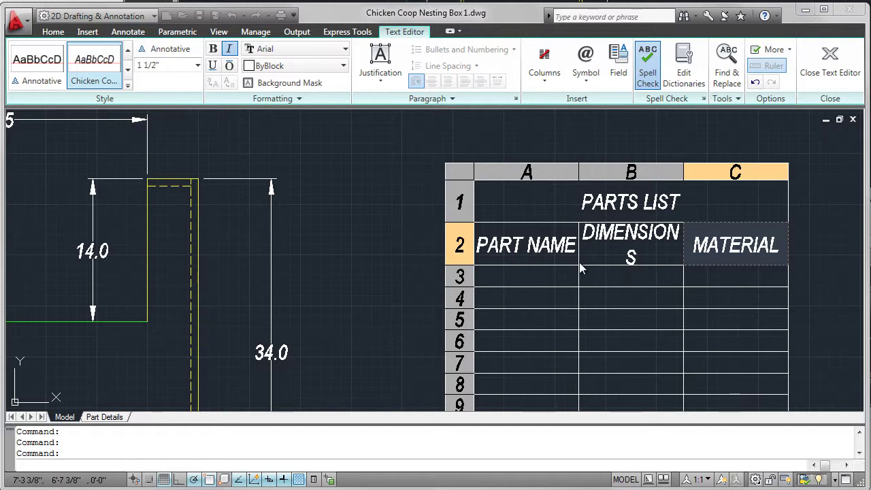
key(Return)
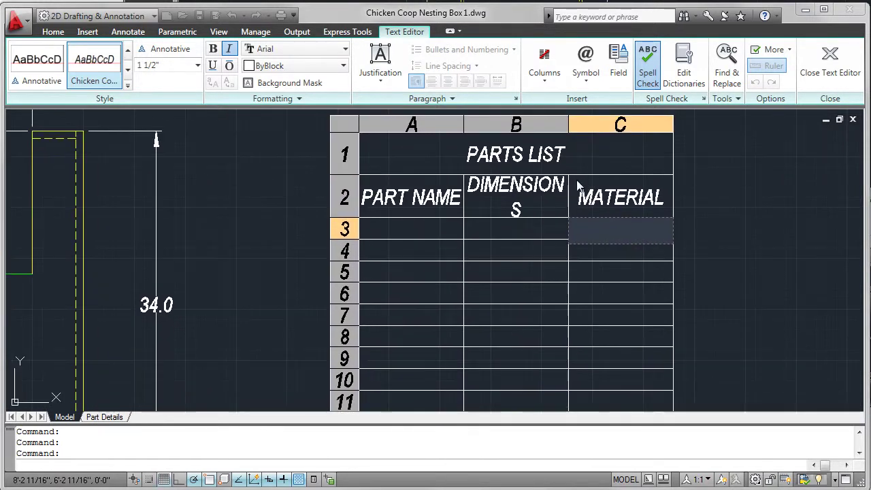
Widen column B so DIMENSIONS fits on one line
click(537, 197)
click(568, 197)
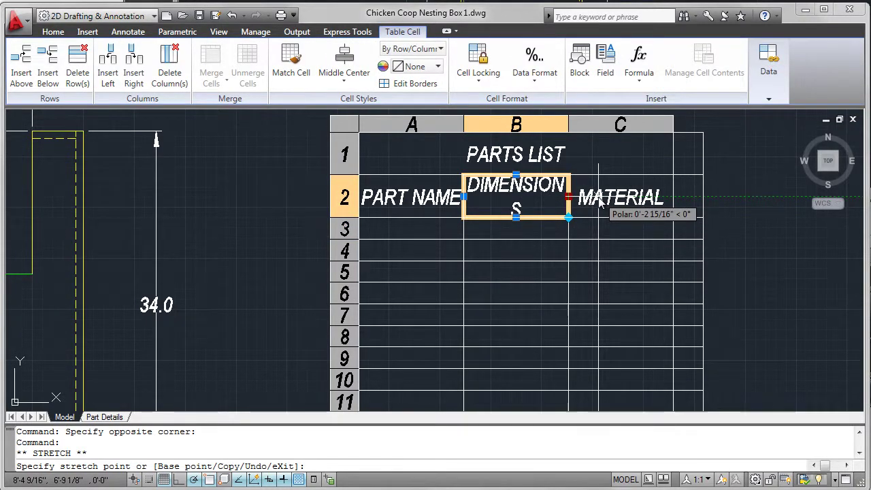
click(599, 197)
key(Escape)
key(Escape)
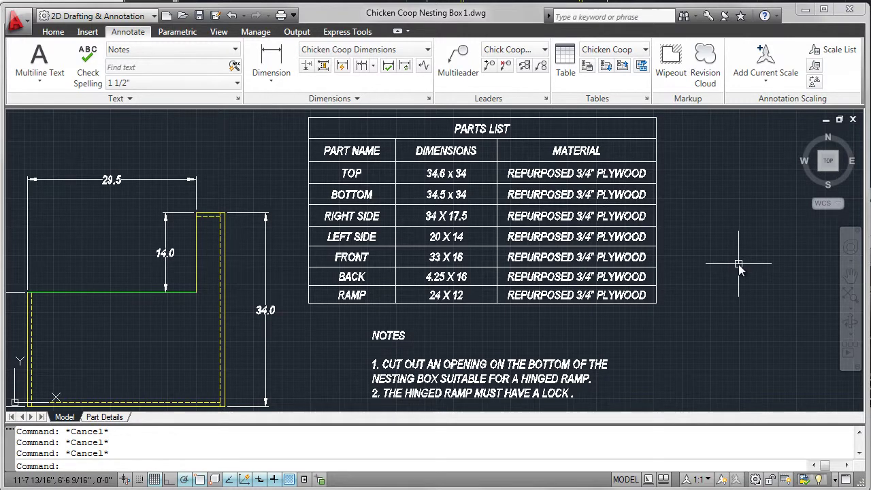
Switch to the Part Details layout and zoom in on the CHICKEN COOP DESIGN title block
click(849, 294)
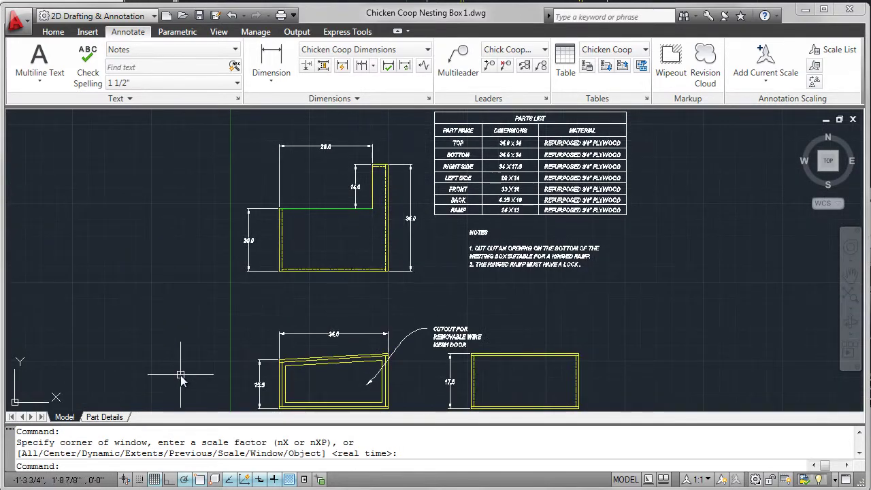
click(115, 417)
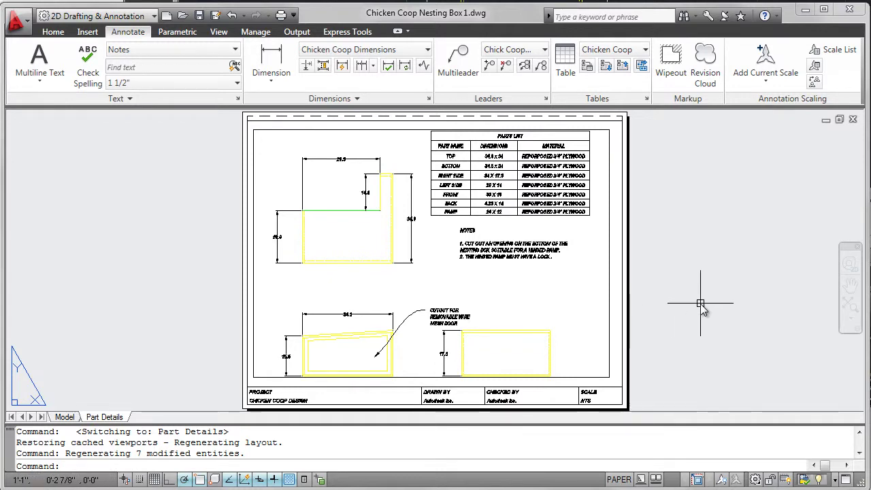
scroll(501, 381, up, 2)
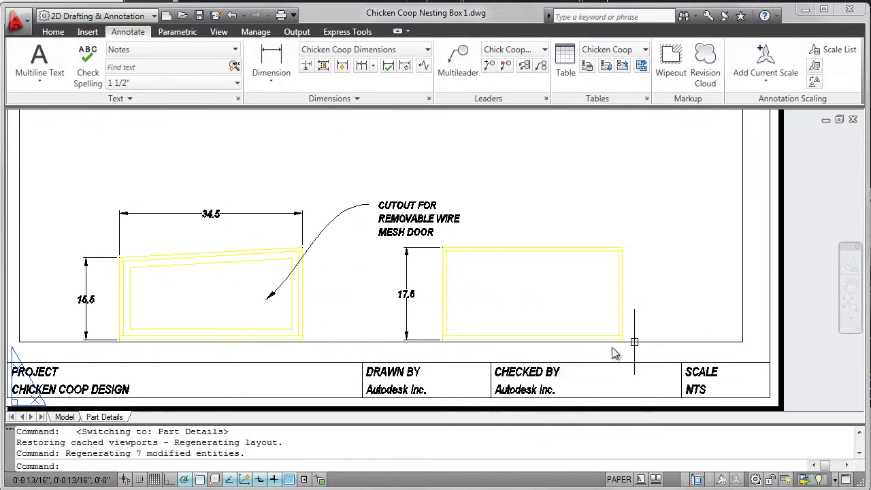
scroll(445, 364, up, 2)
middle_drag(445, 364, 756, 247)
middle_drag(453, 311, 501, 310)
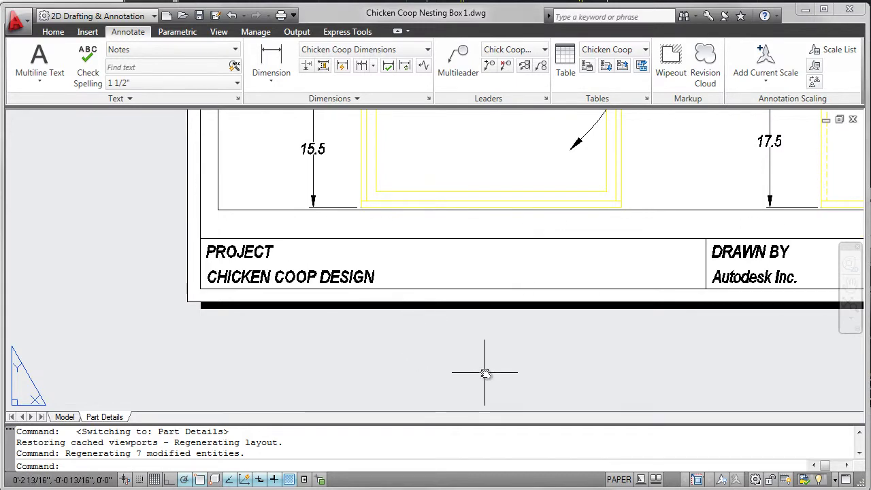
click(256, 276)
key(Escape)
Browse the Application Menu's Print and Export options, then close the menu without choosing any
click(15, 21)
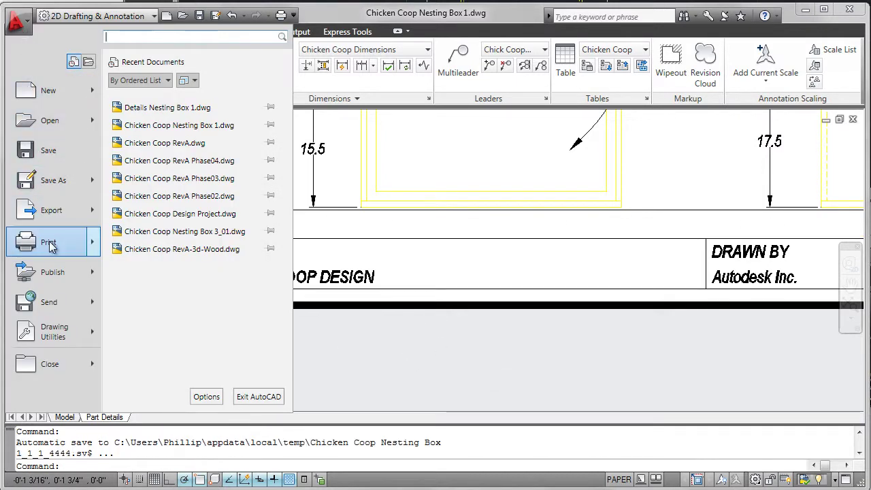
mouse_move(50, 245)
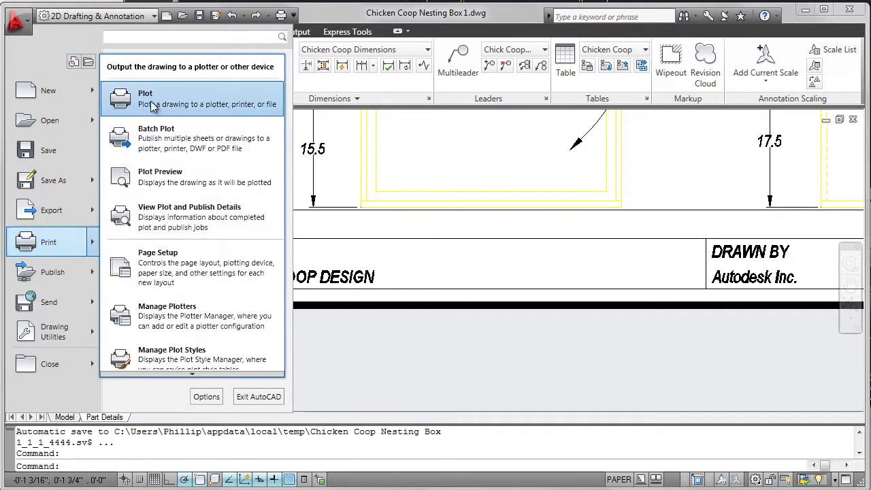
mouse_move(65, 213)
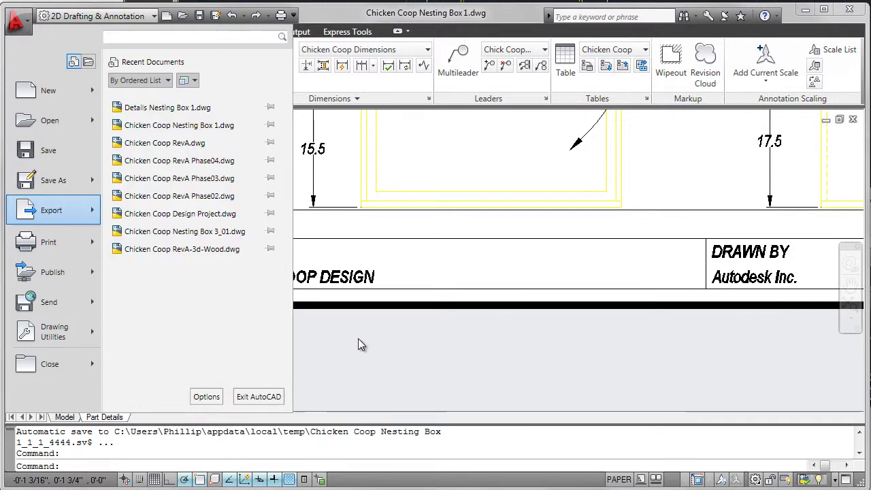
click(358, 342)
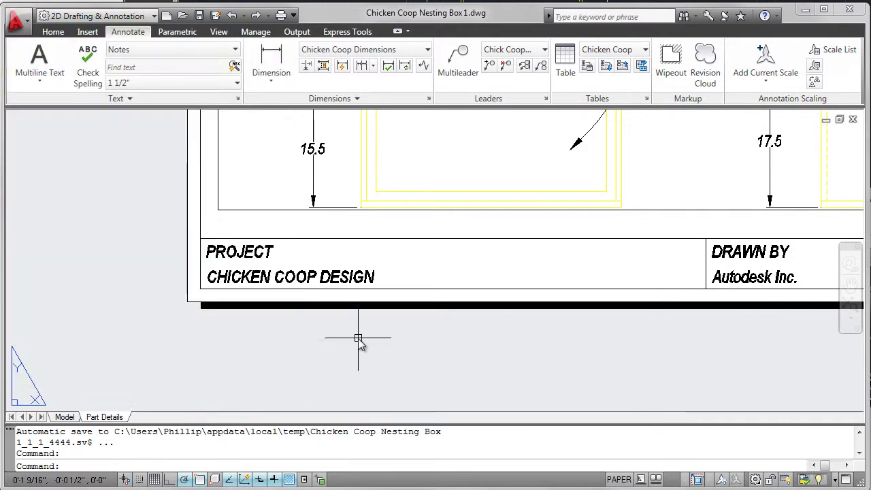
Show the Chicken Coop RevA-3d-Wood model in the Realistic visual style and orbit toward a top-down view
click(65, 417)
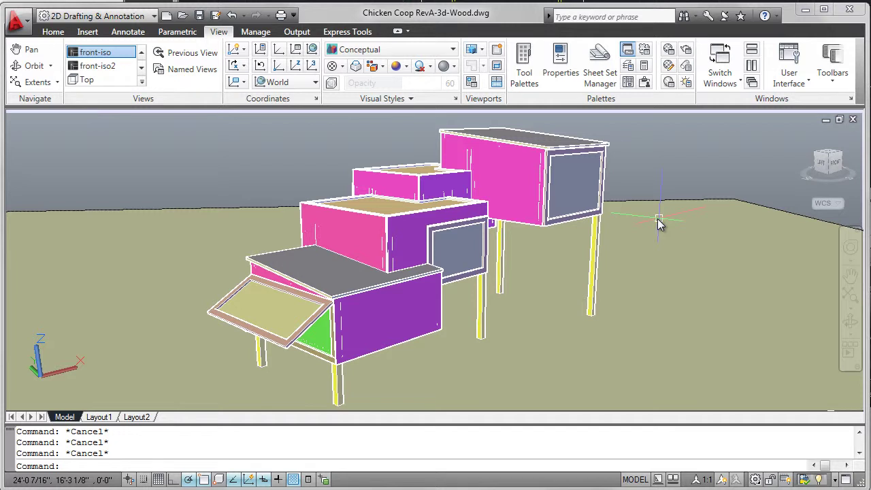
click(453, 51)
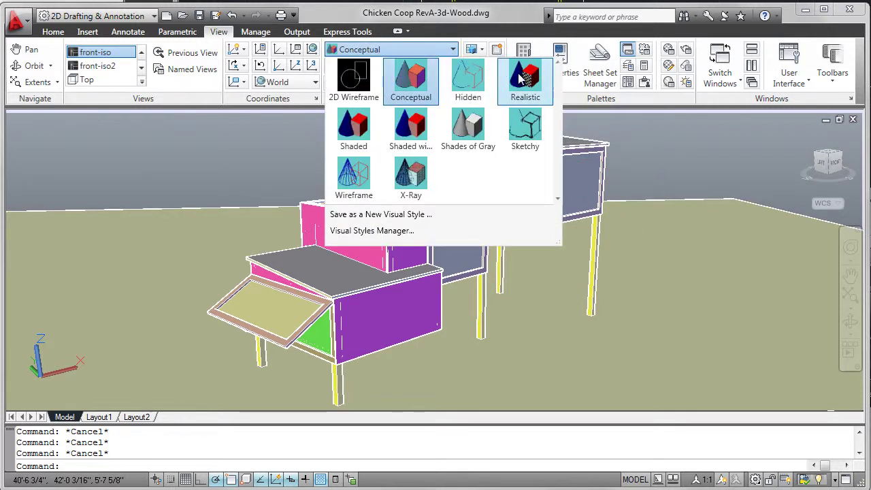
click(521, 80)
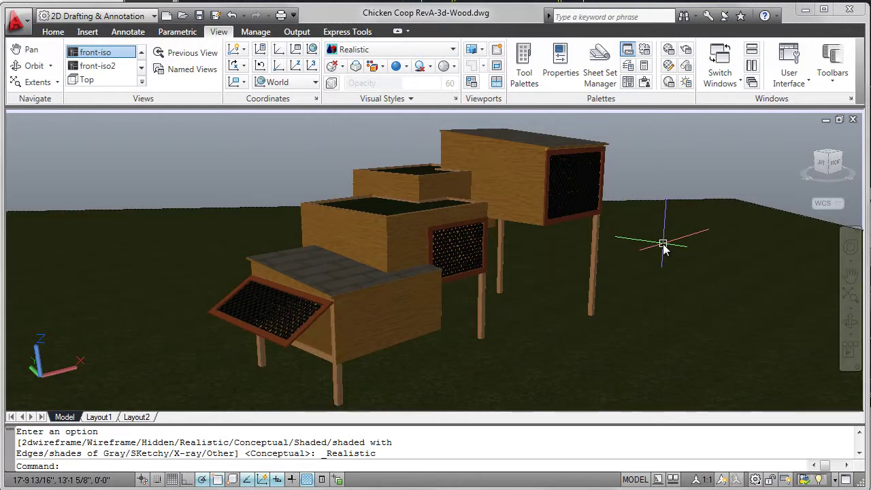
click(852, 323)
drag(498, 222, 472, 225)
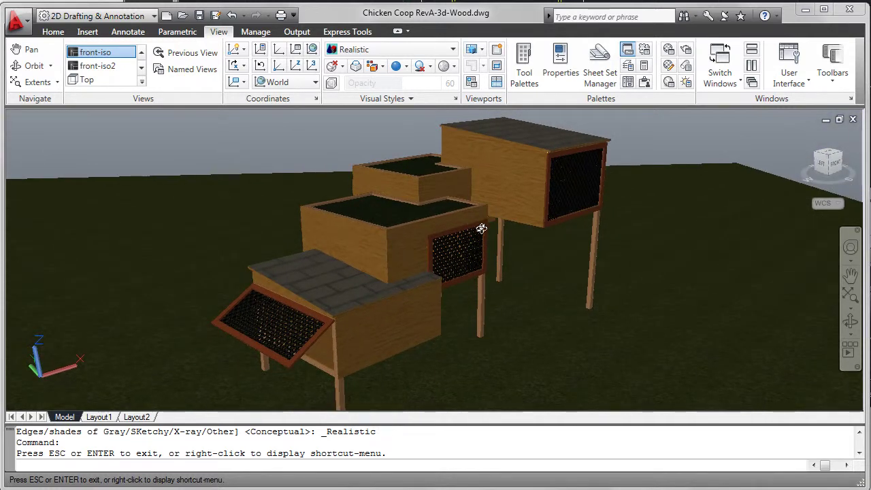